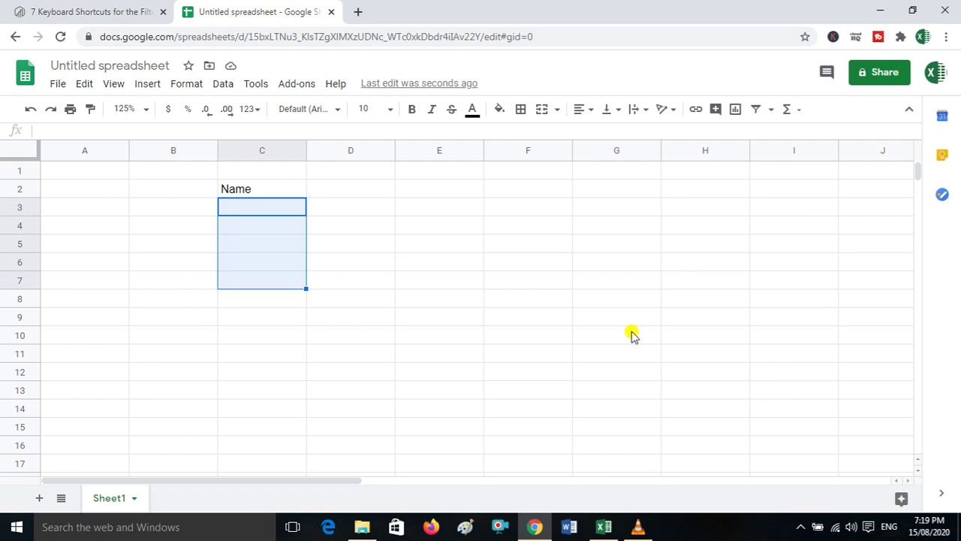
Deselect C3:C7, select F7, then open Google Sheets from the apps grid in a new tab
left_click(630, 335)
left_click(487, 289)
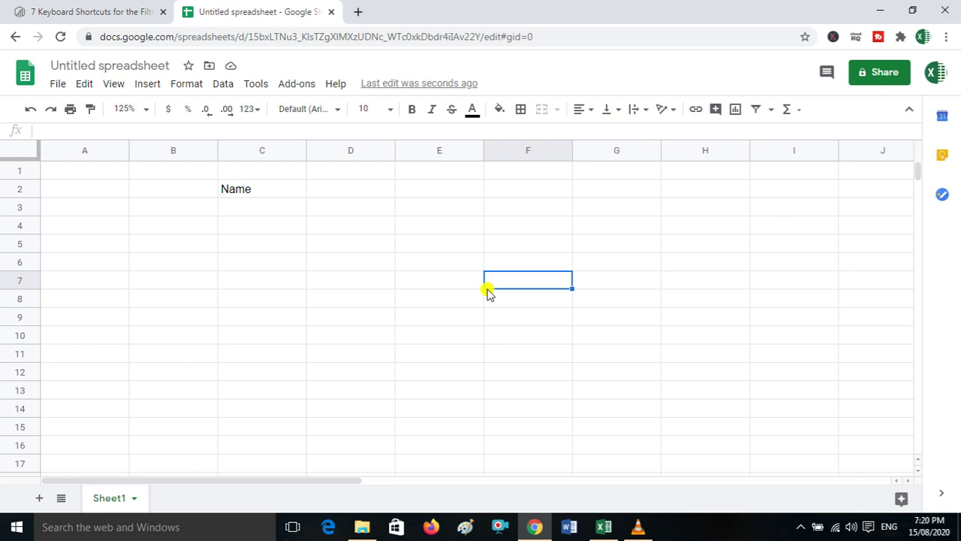
left_click(359, 13)
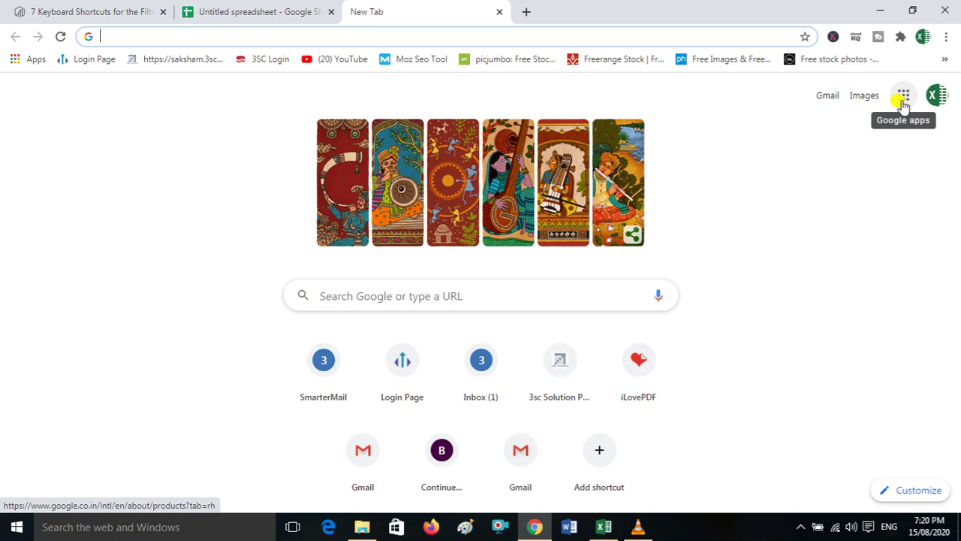
left_click(902, 103)
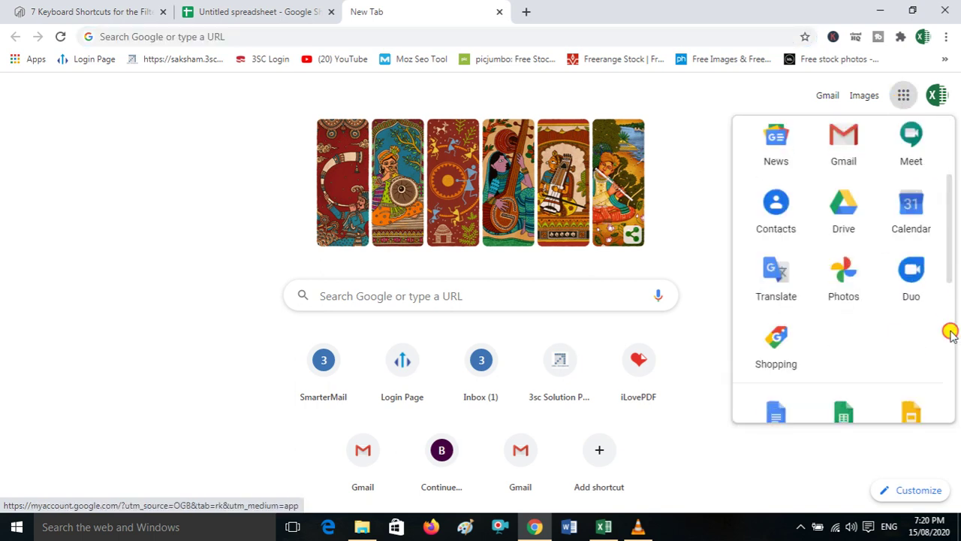
scroll(952, 332, "down", 3)
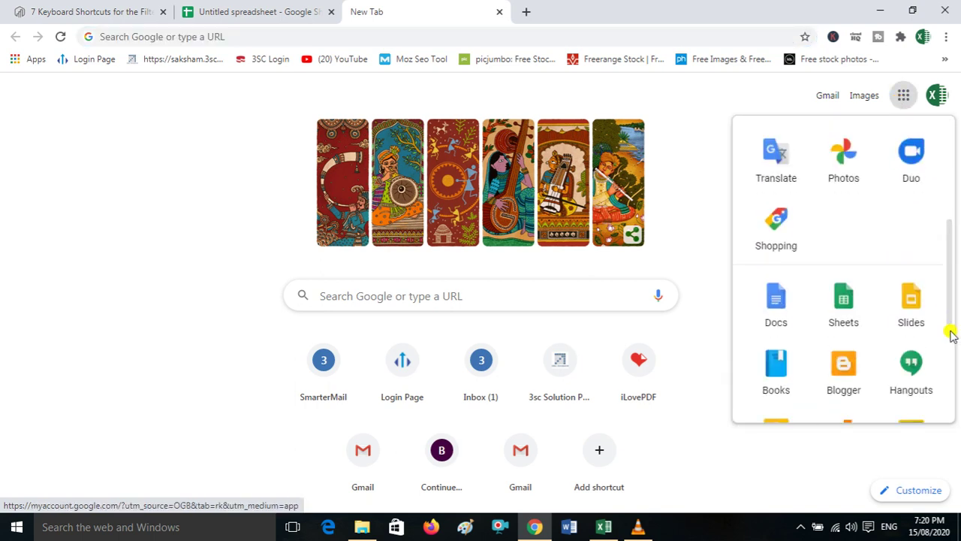
left_click(846, 312)
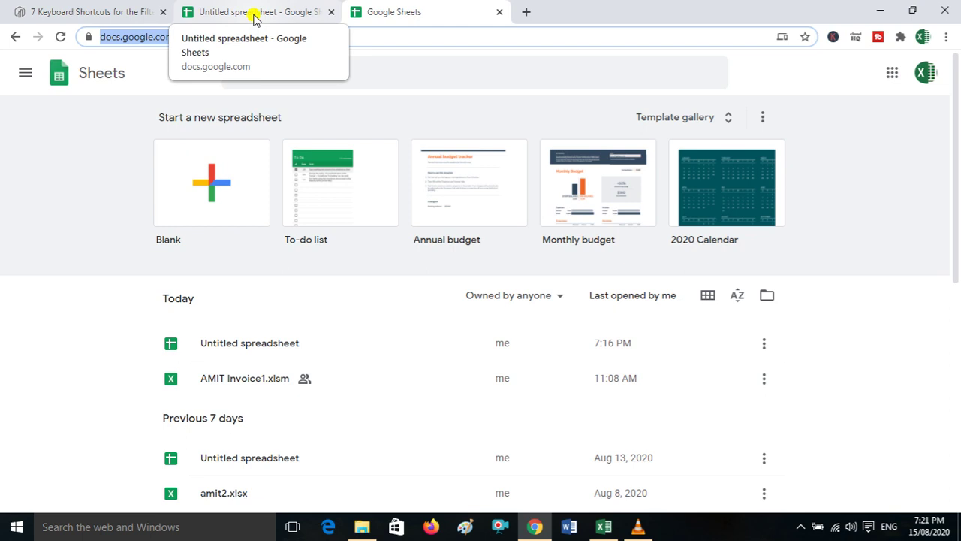
Check the spreadsheet and Sheets home tabs, then search the web for 'google' in a new tab
left_click(255, 15)
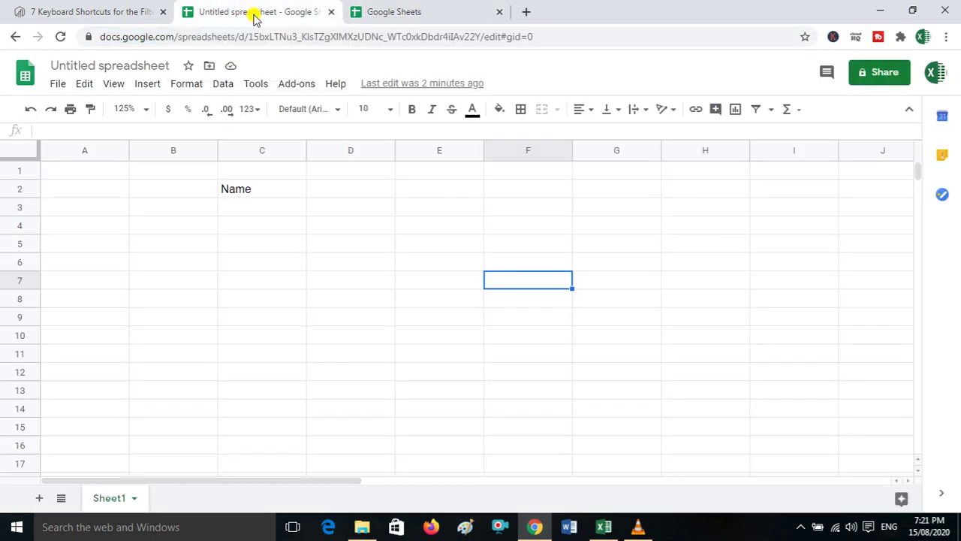
left_click(375, 10)
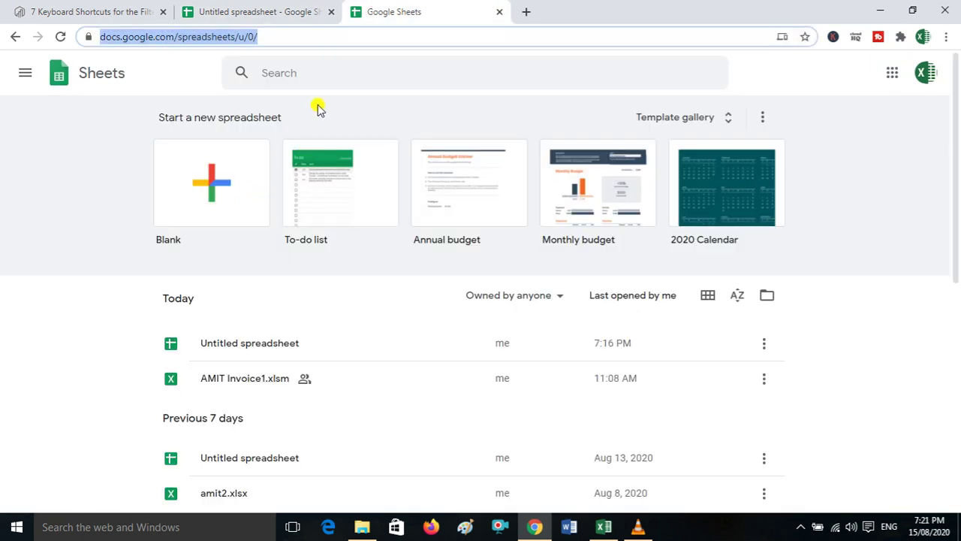
left_click(526, 13)
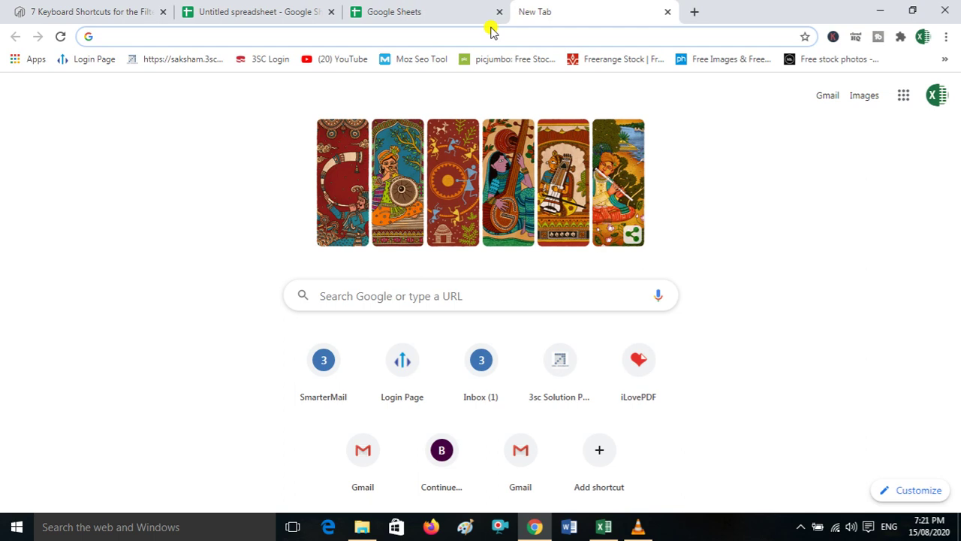
type("goog")
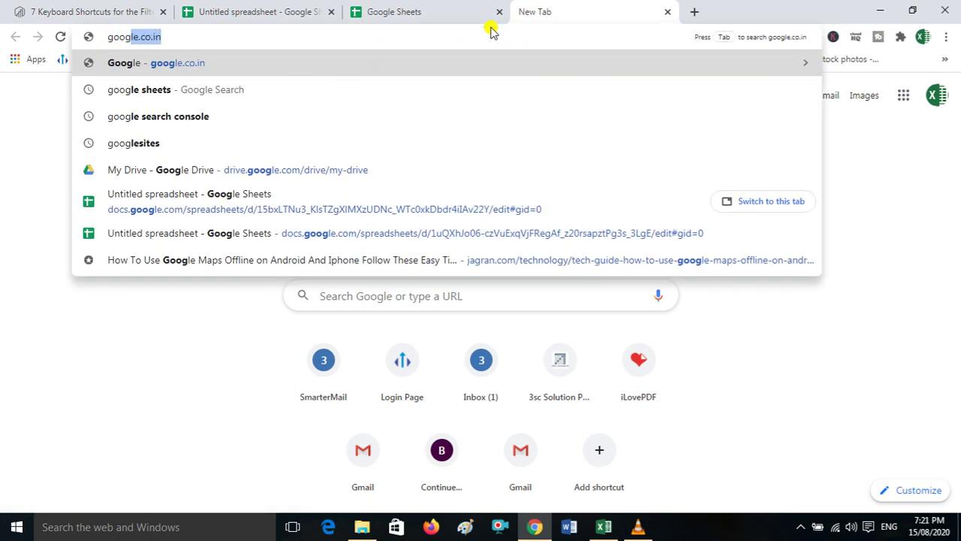
type("le")
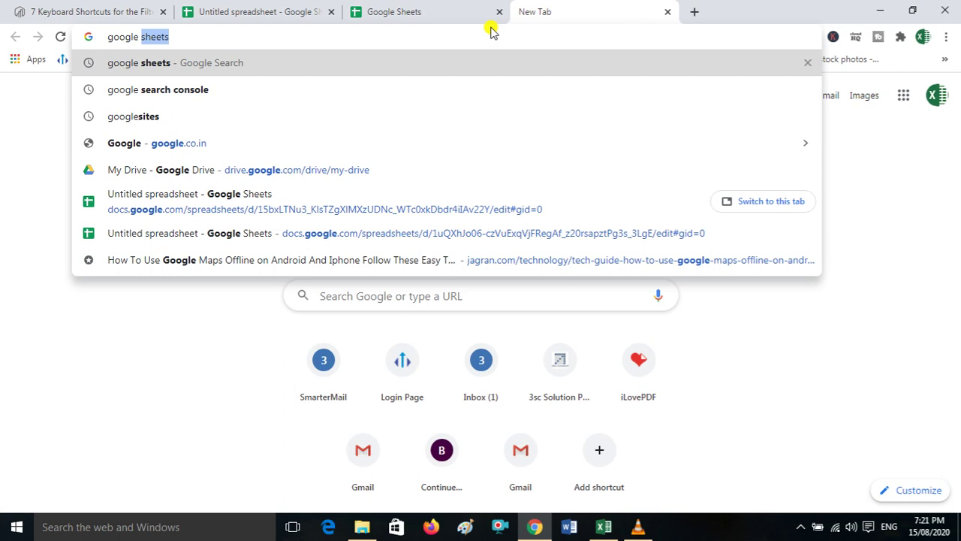
key("Return")
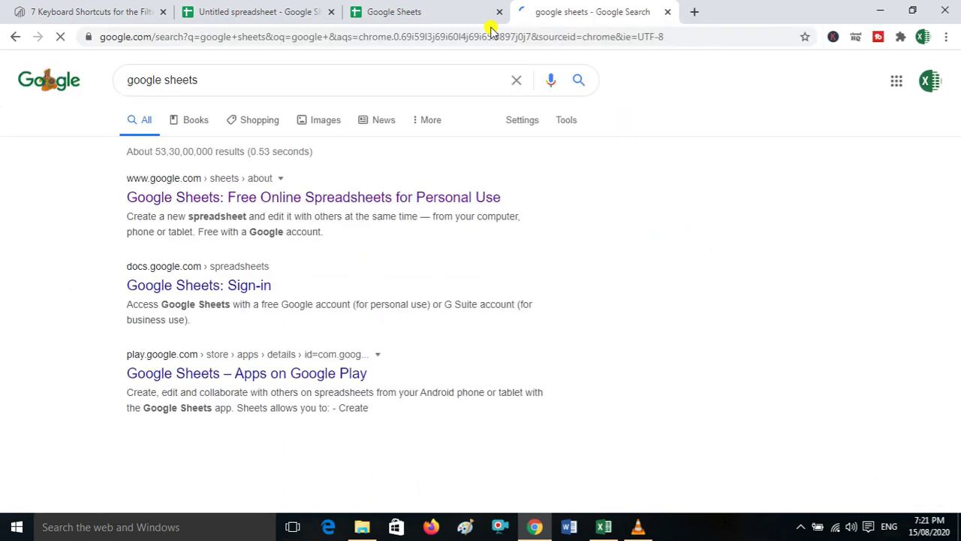
Reach Google Sheets through its about page and close the duplicate Sheets home tabs
left_click(209, 197)
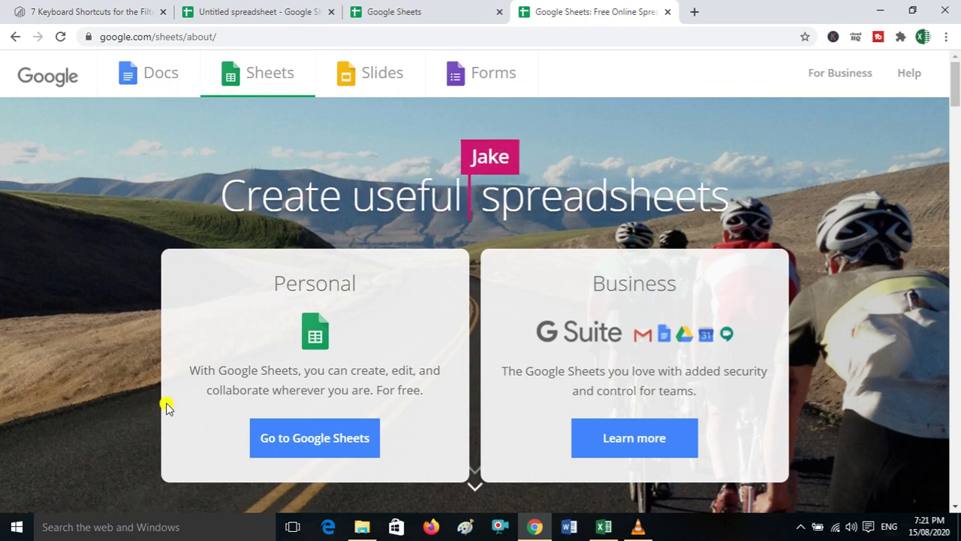
left_click(304, 443)
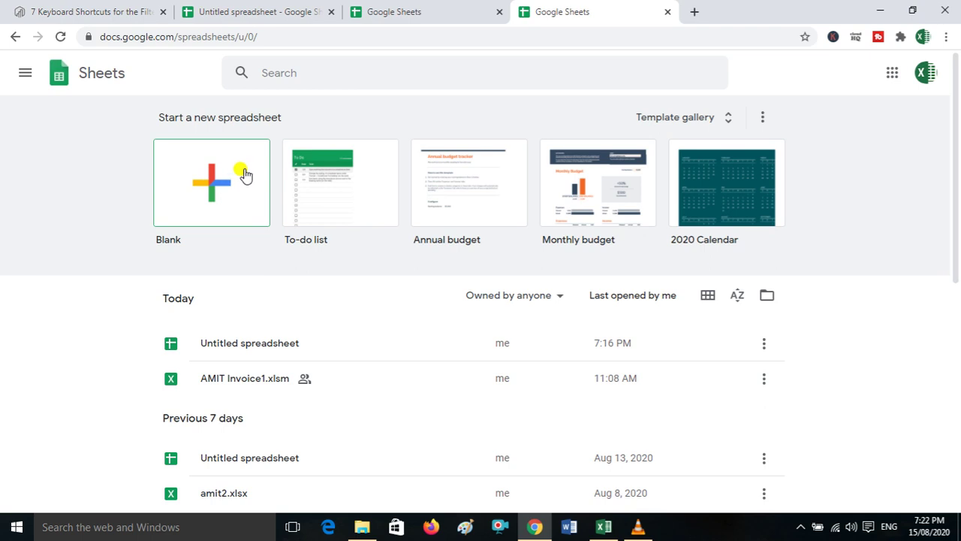
left_click(666, 11)
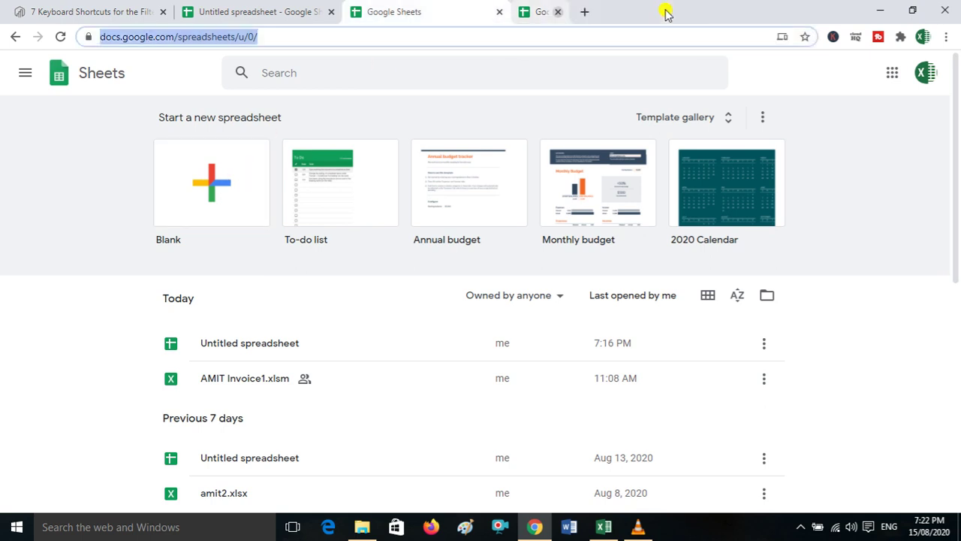
left_click(499, 13)
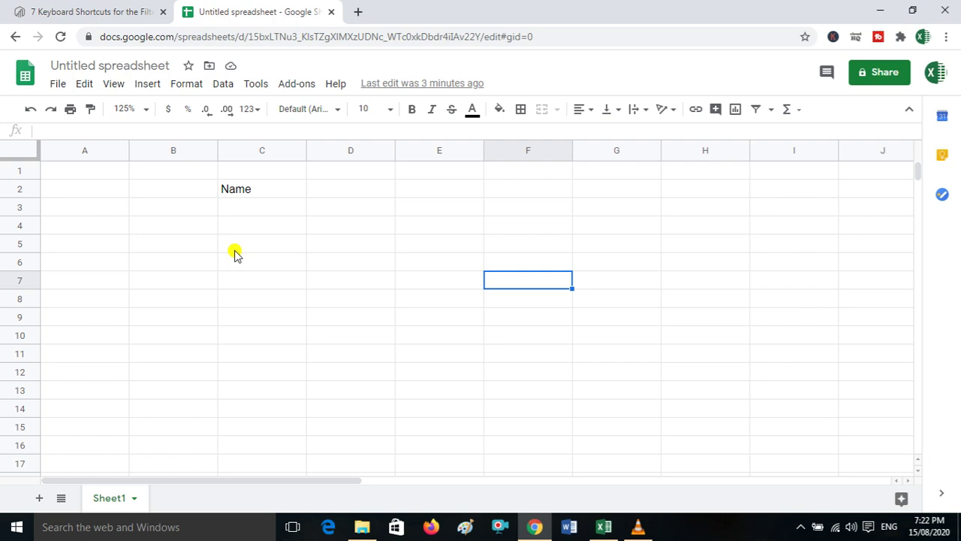
left_click(172, 224)
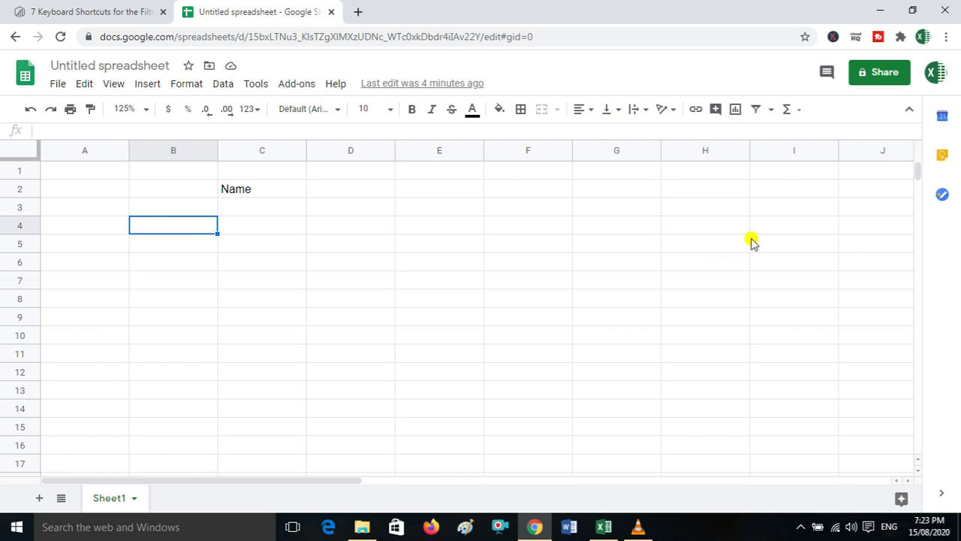
key("ctrl+Right")
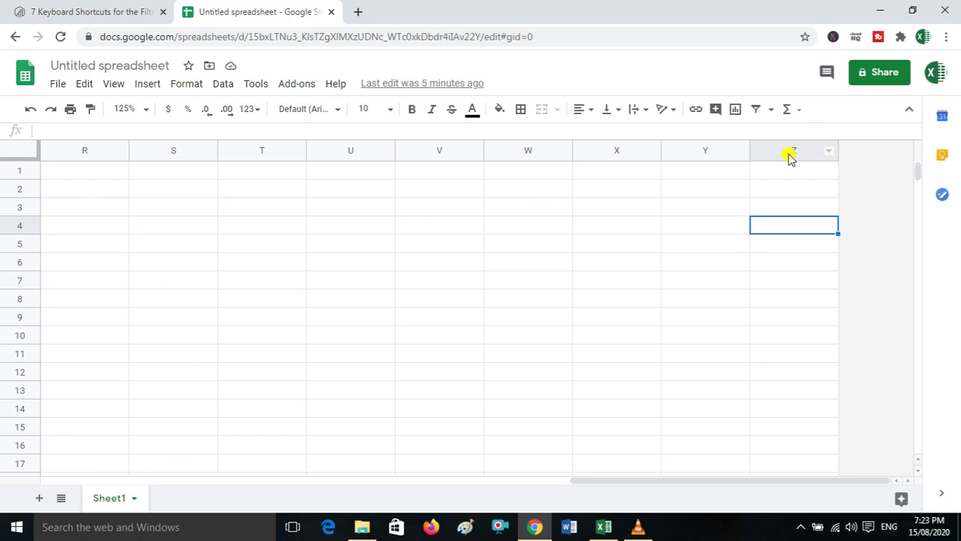
Jump to the sheet's last row, 1000, and select the last column, Z
key("ctrl+Down")
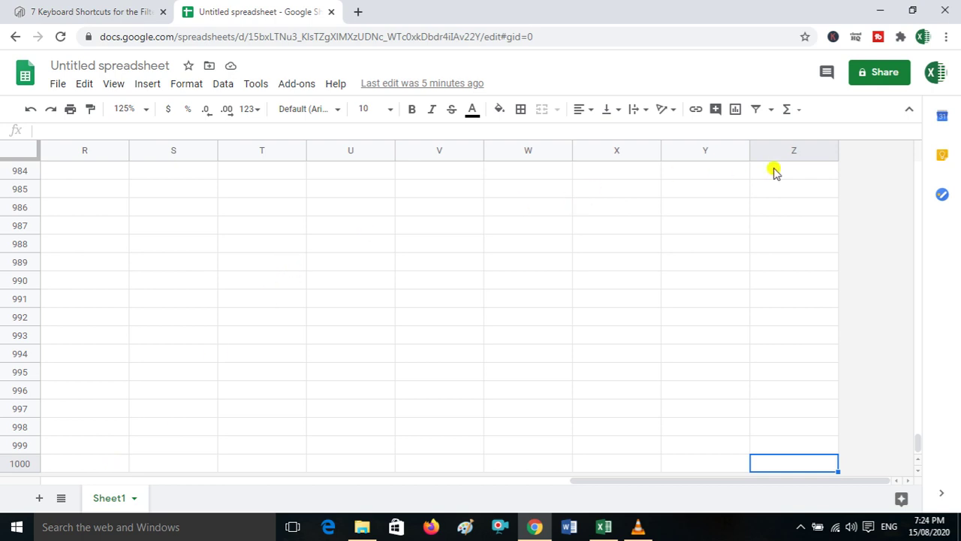
left_click(789, 146)
right_click(787, 147)
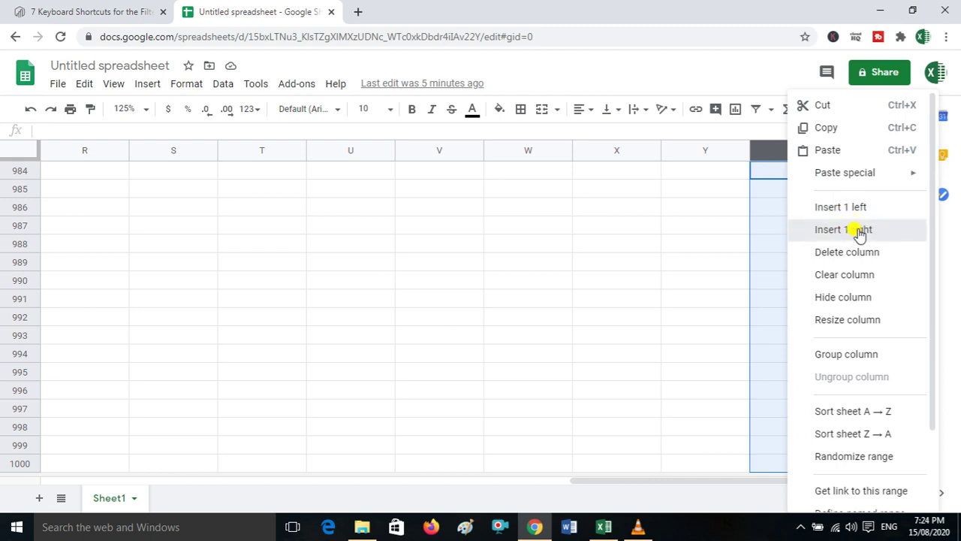
Insert one new column, AA, to the right of column Z
left_click(859, 231)
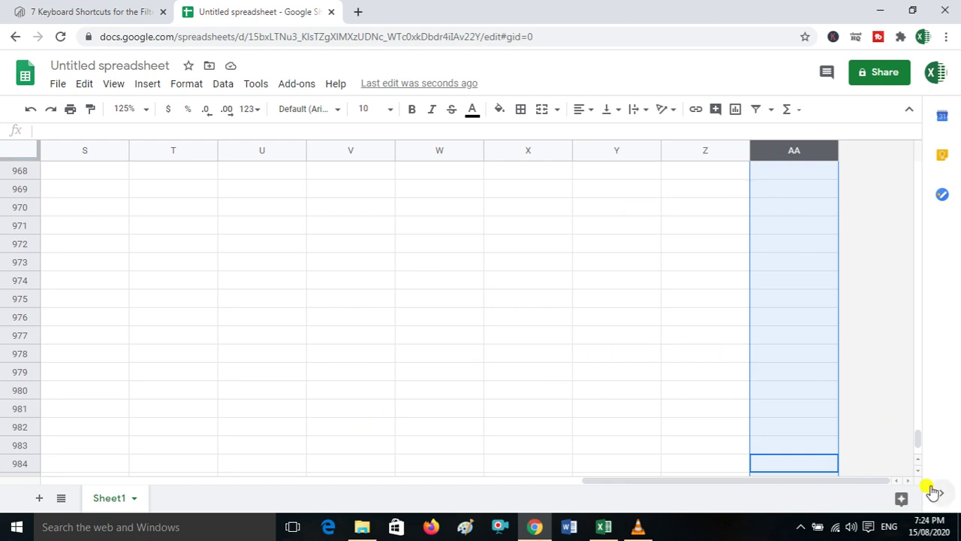
left_click(918, 459)
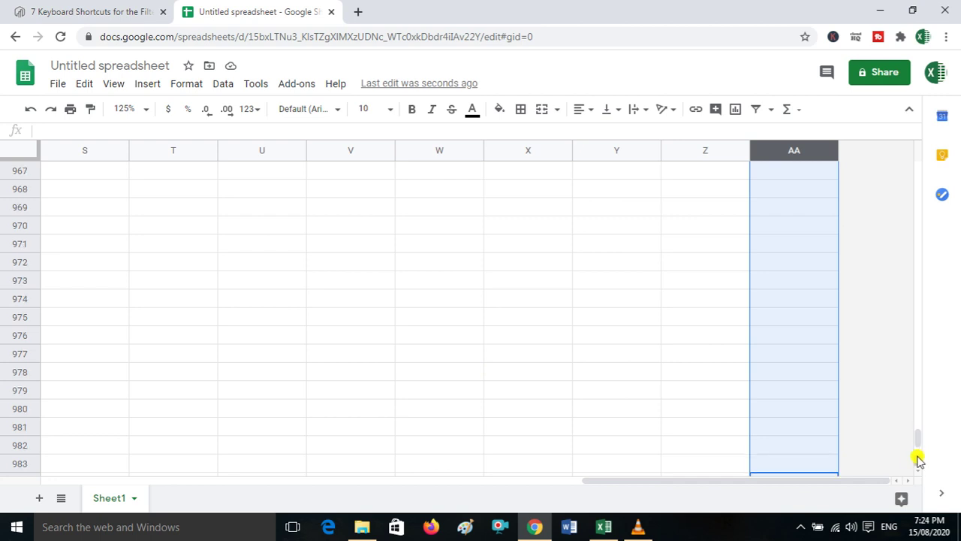
left_click(917, 459)
left_click(917, 457)
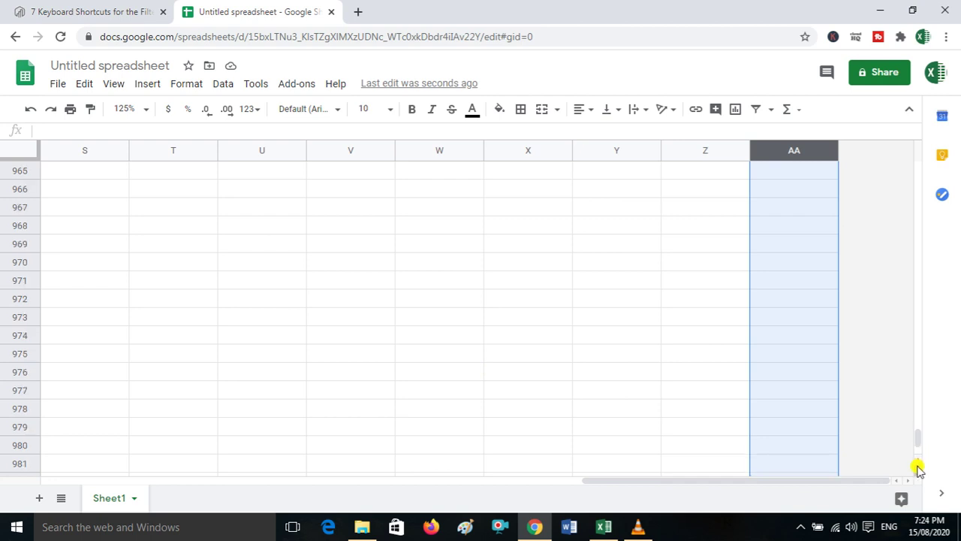
left_click(918, 470)
left_click(917, 470)
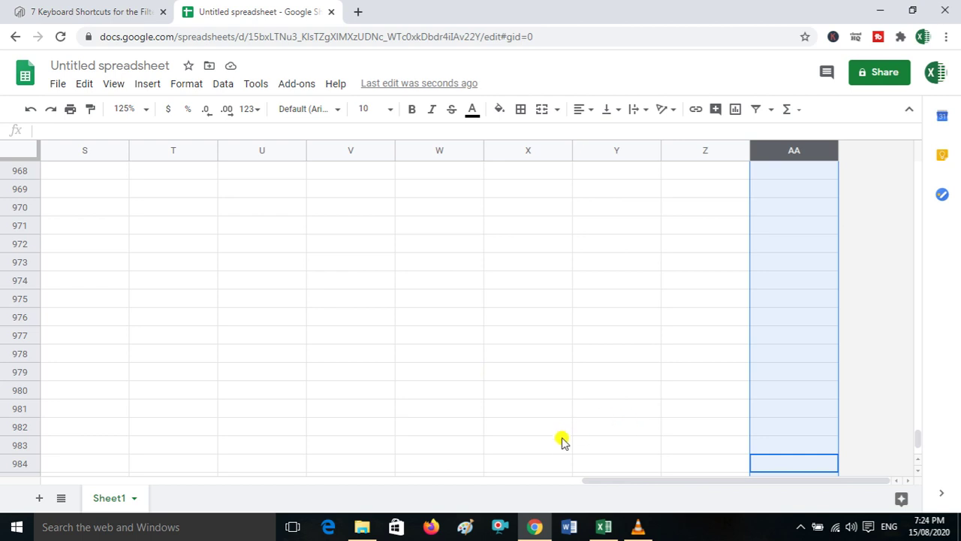
left_click(919, 471)
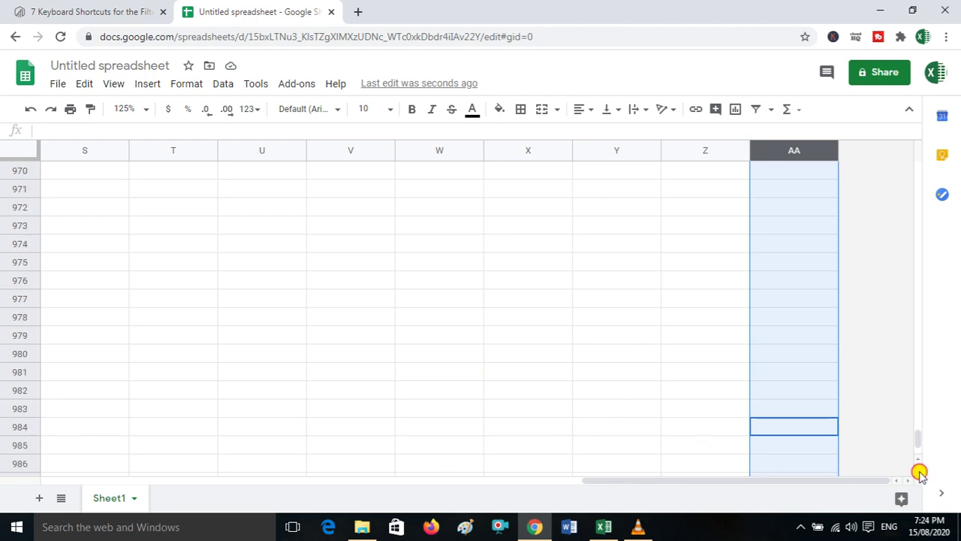
Append 1000 rows, then 10 more, so the grid reaches row 2010
left_click(919, 471)
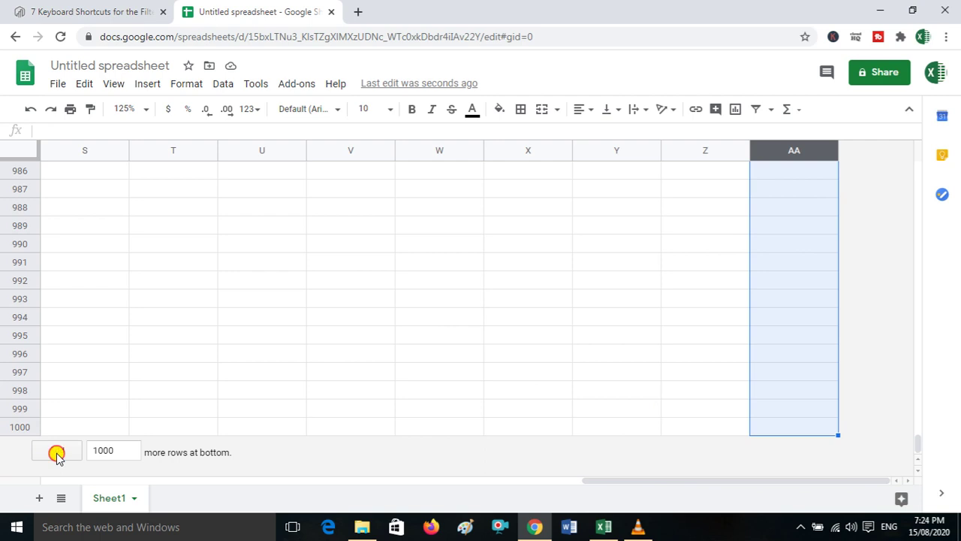
left_click(58, 453)
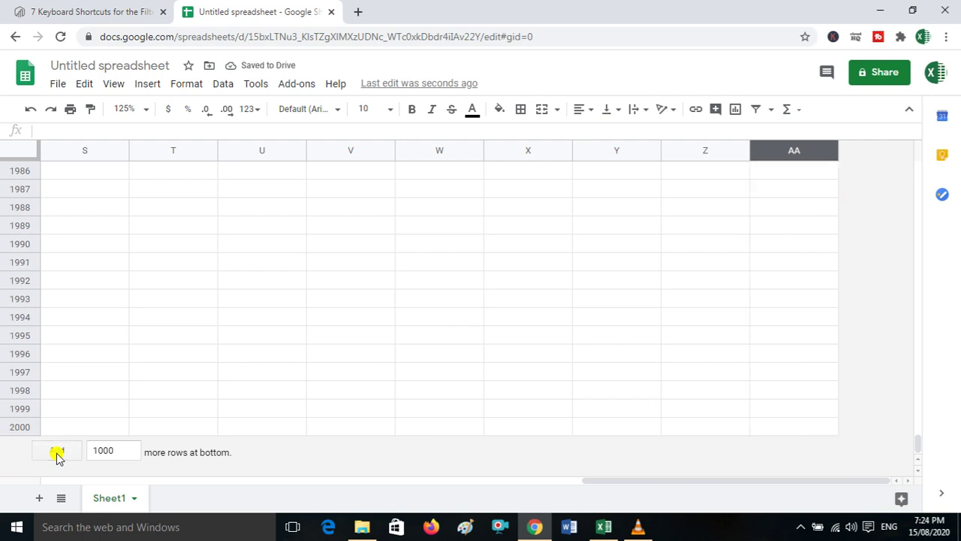
left_click(123, 448)
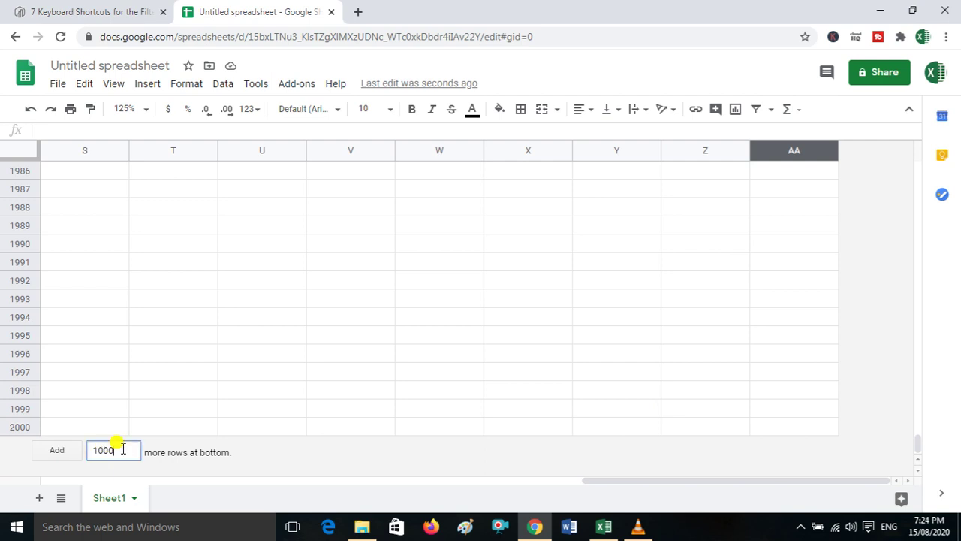
key("BackSpace")
key("BackSpace")
key("BackSpace")
key("BackSpace")
type("10")
left_click(56, 454)
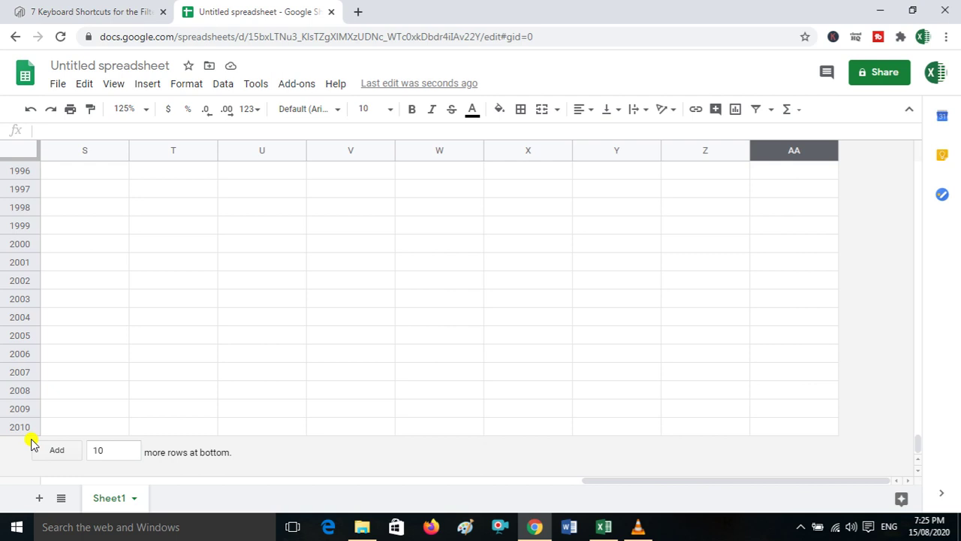
left_click(81, 425)
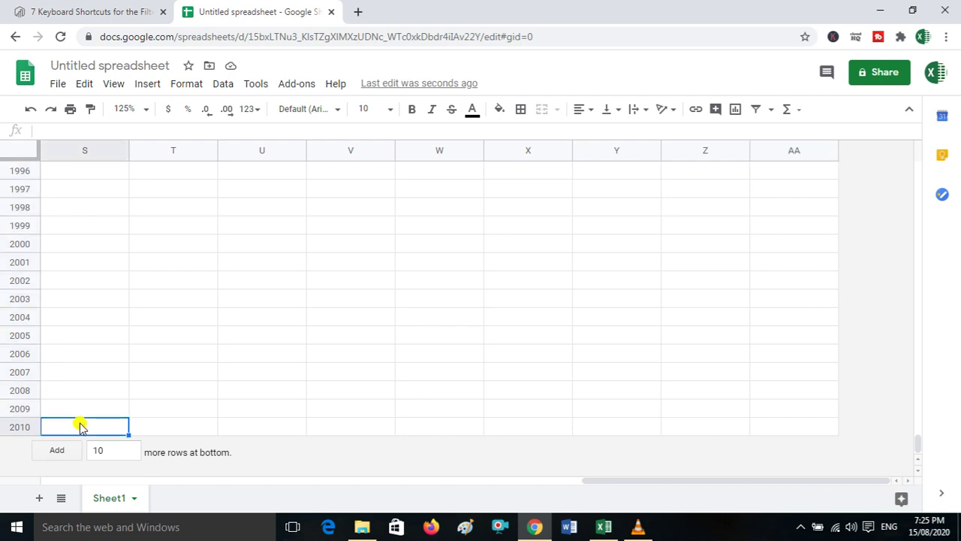
key("ctrl+Up")
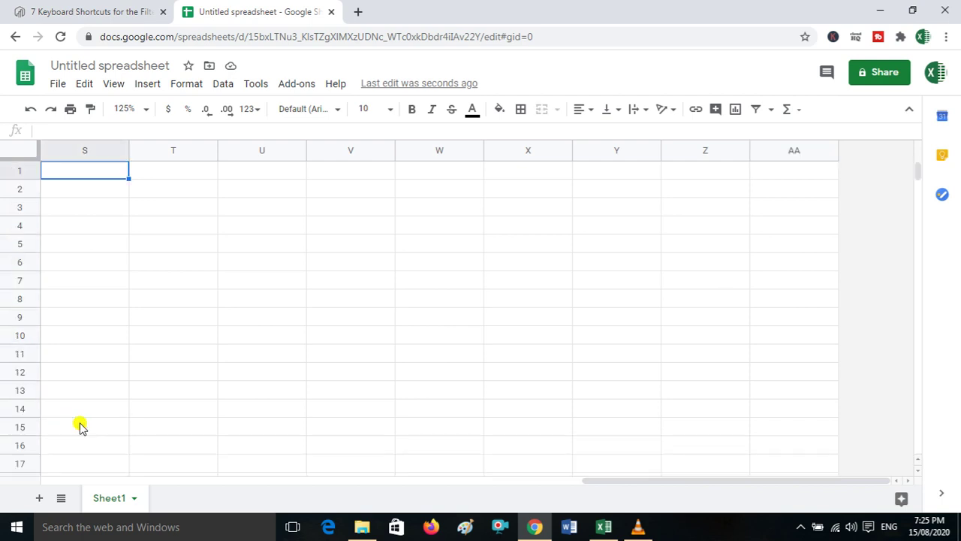
Return to the start of Sheet1 and move to the Name header in C2
key("ctrl+Left")
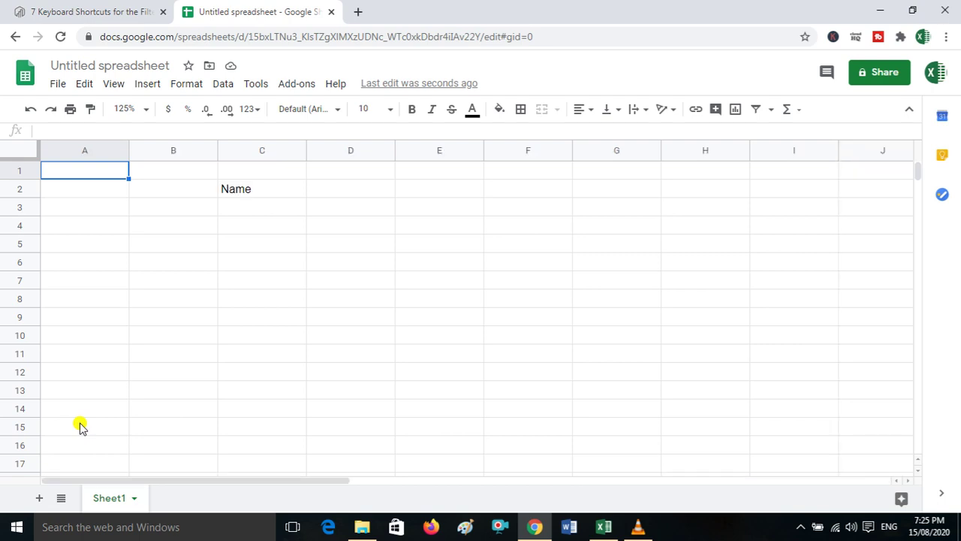
key("Right")
key("Right")
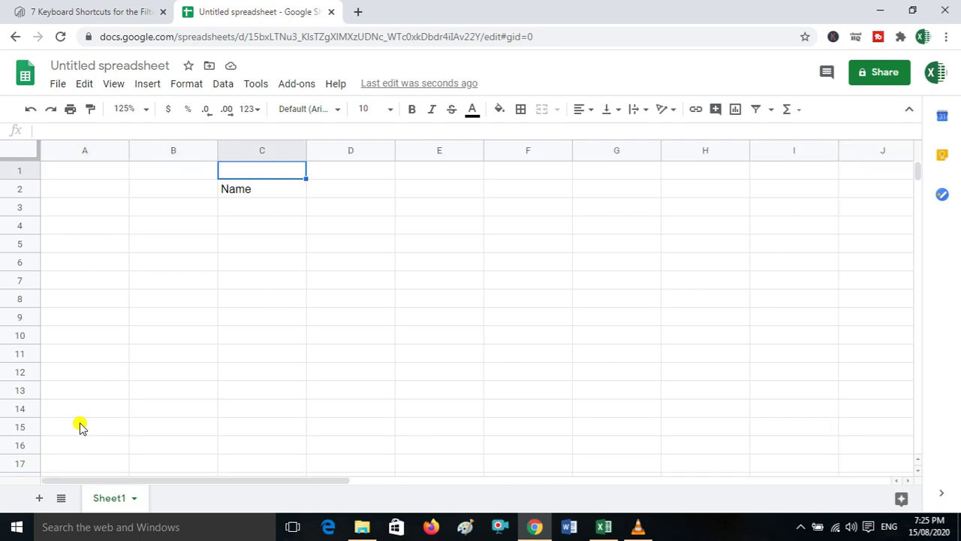
key("Down")
key("Down")
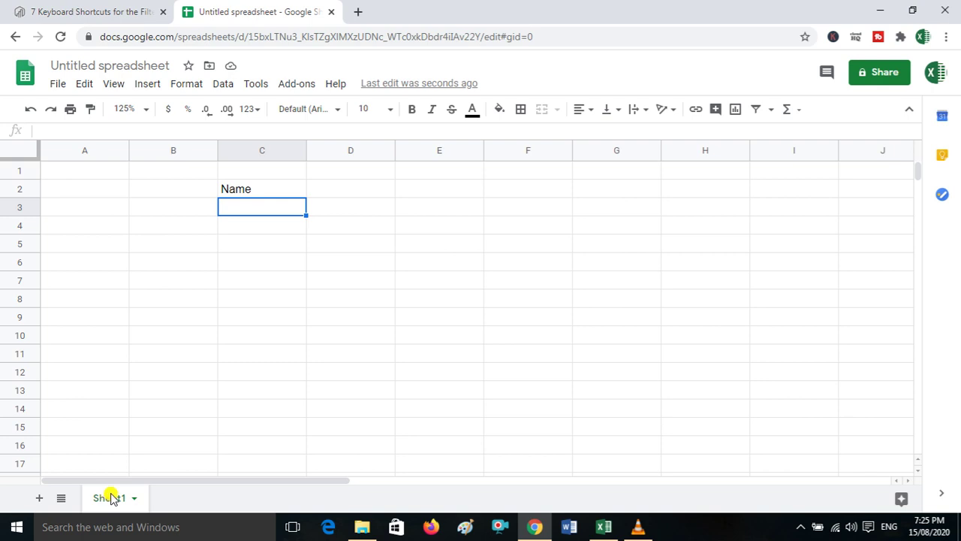
right_click(116, 498)
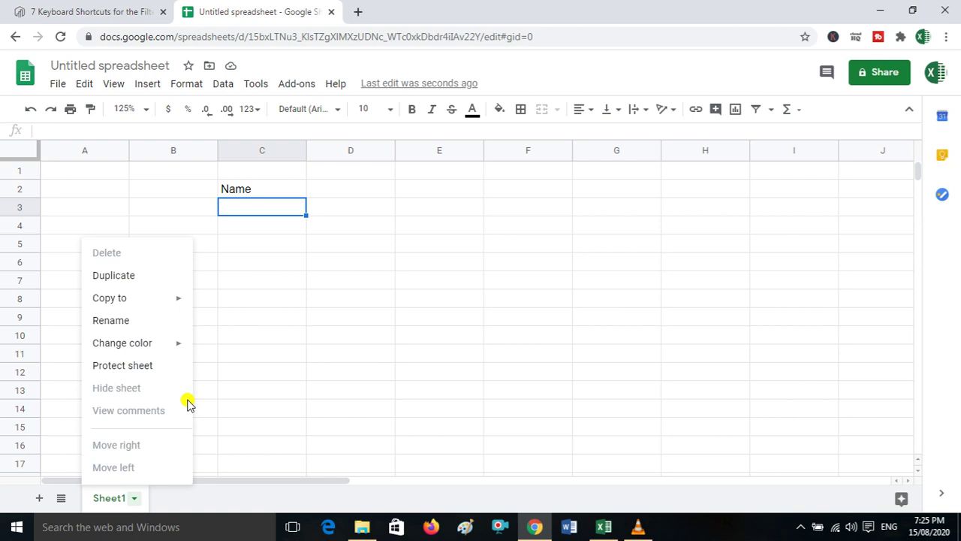
left_click(232, 408)
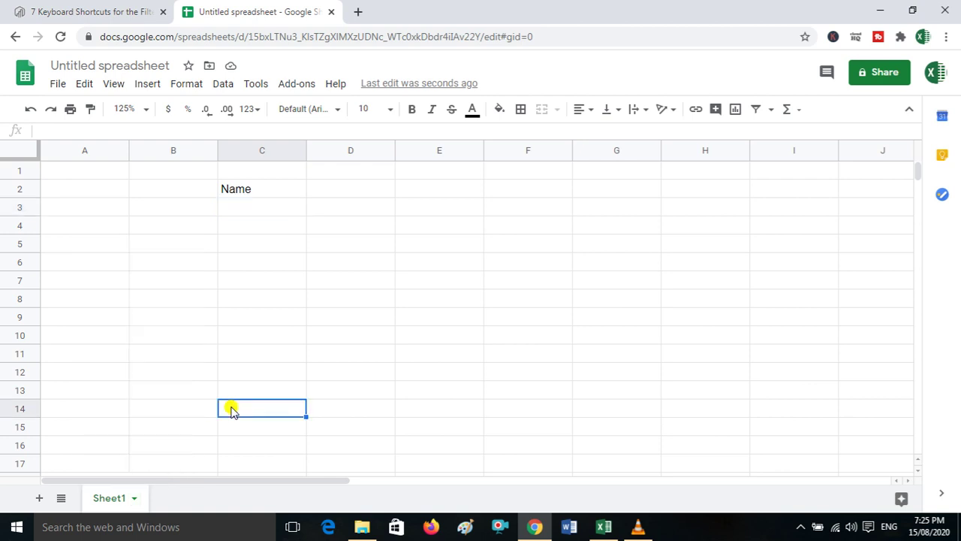
Add a blank Sheet2 and move into column C
left_click(37, 500)
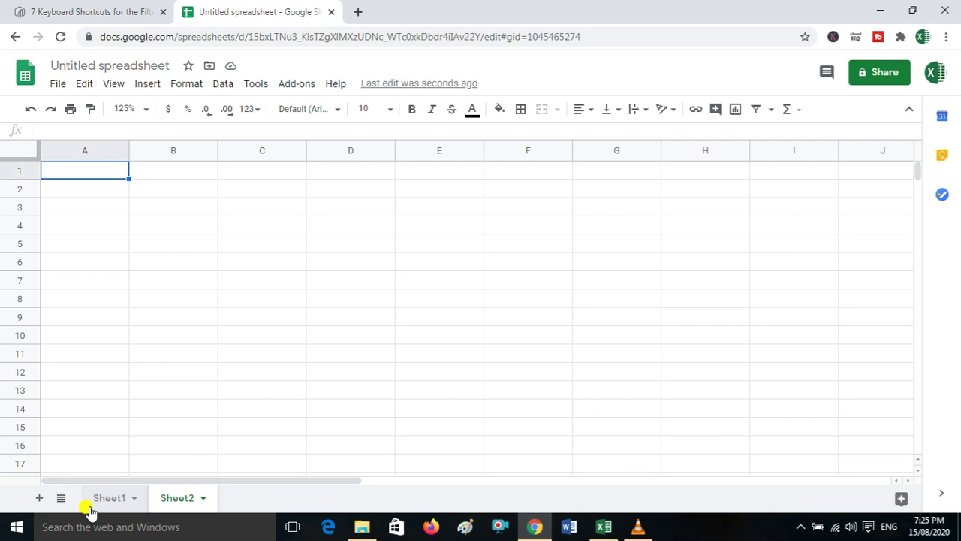
key("Down")
key("Down")
key("Right")
key("Right")
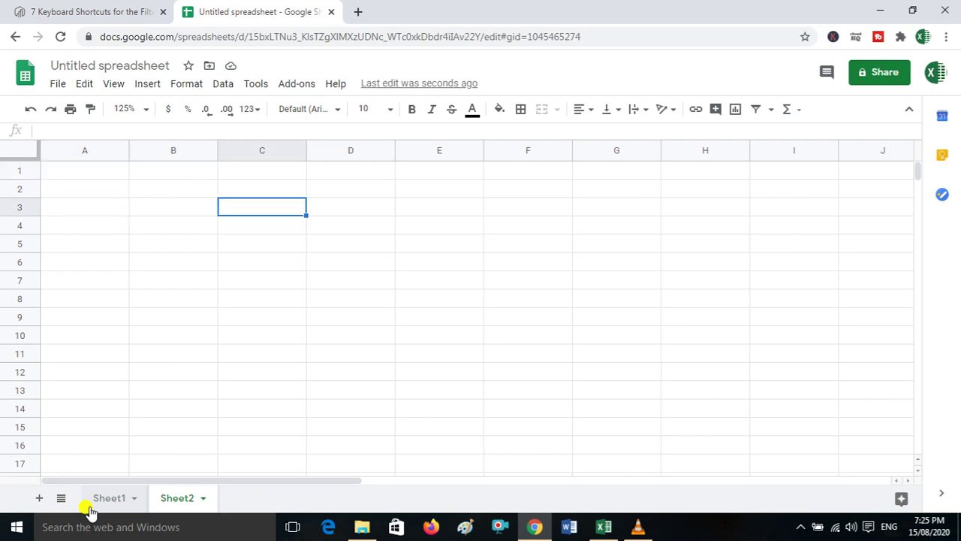
key("Up")
key("Up")
Move around the empty cells and settle on cell C2 for the header
key("Down")
key("Right")
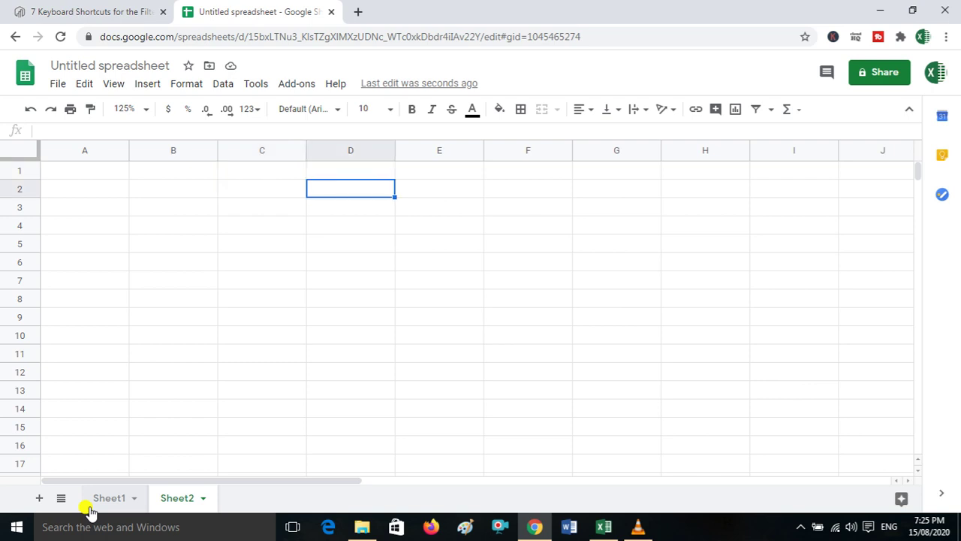
key("Right")
key("Down")
key("Left")
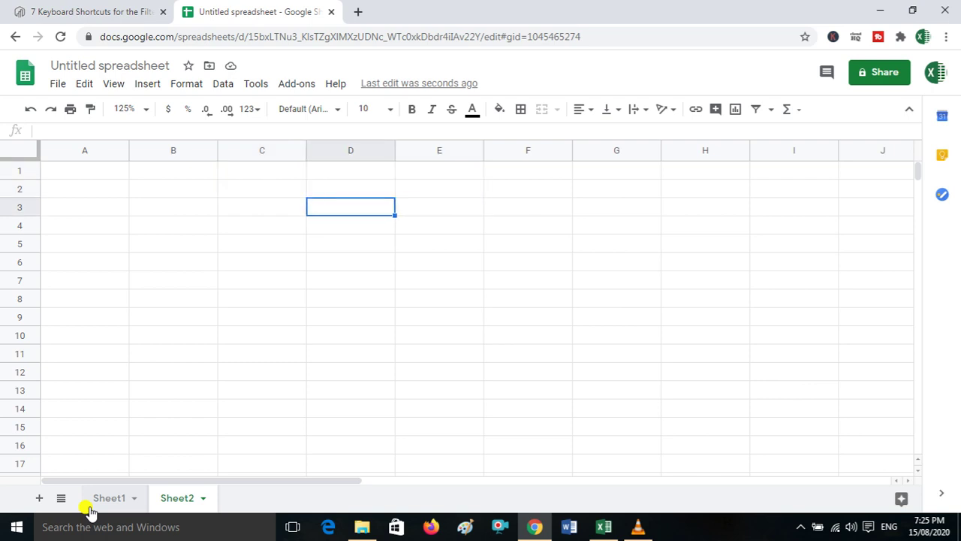
key("Left")
key("Right")
key("Up")
key("Left")
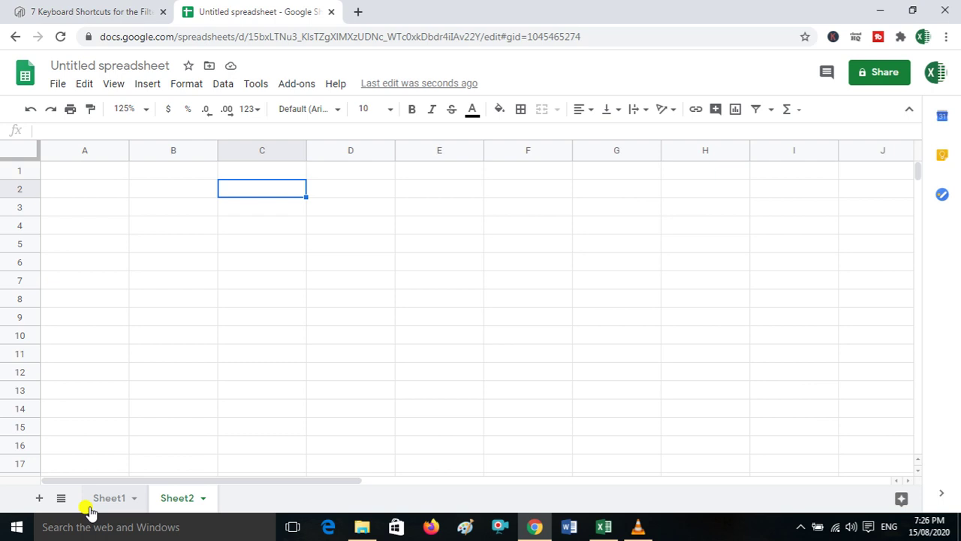
Enter the Name header in C2 and the first two people's full names below it
type("Name")
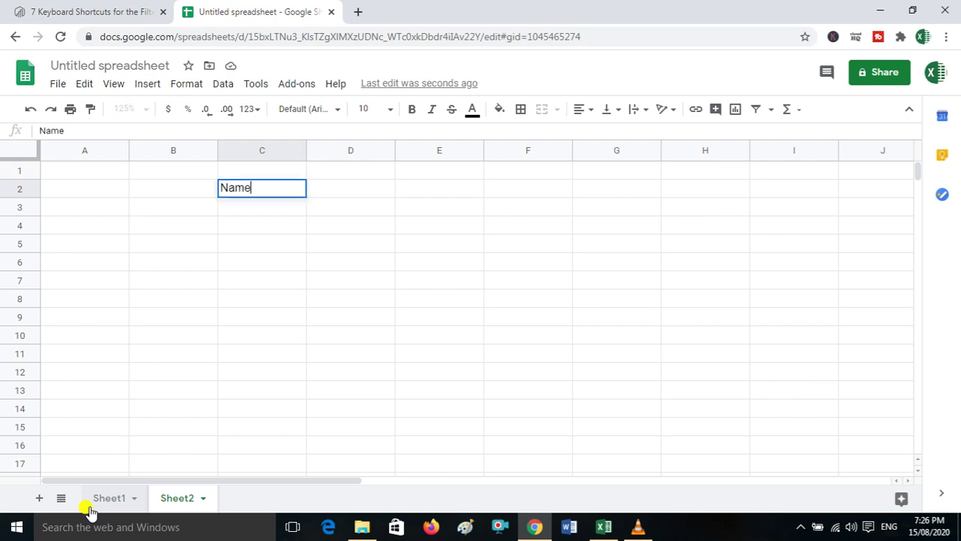
key("Return")
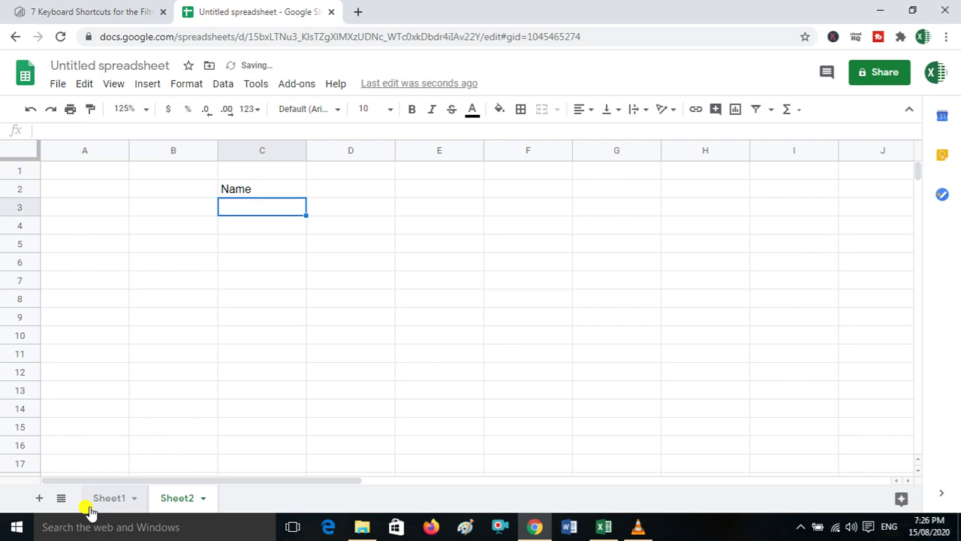
type("Sanju Singh")
key("Return")
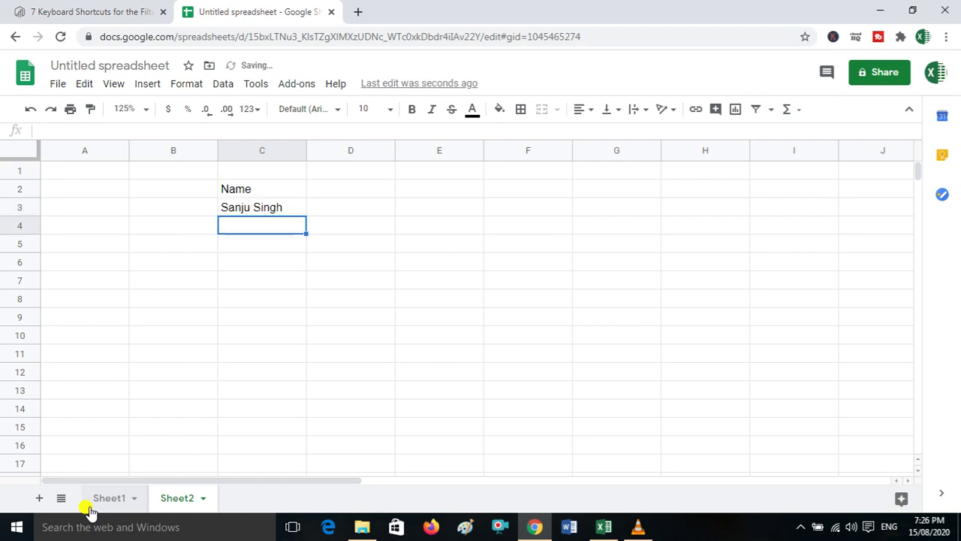
type("Mohit Singh")
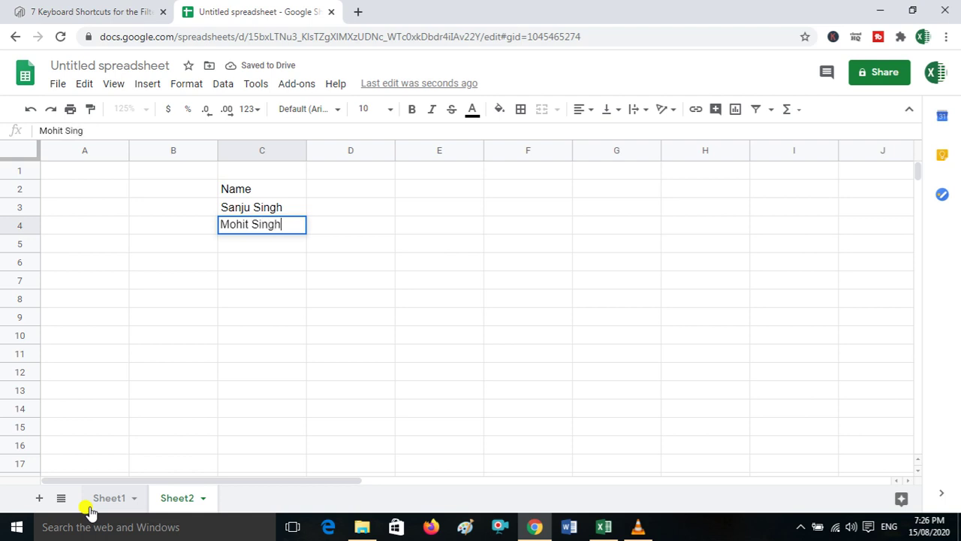
key("Return")
Enter the remaining three people's full names in C5:C7
type("Punam Kumari")
key("Return")
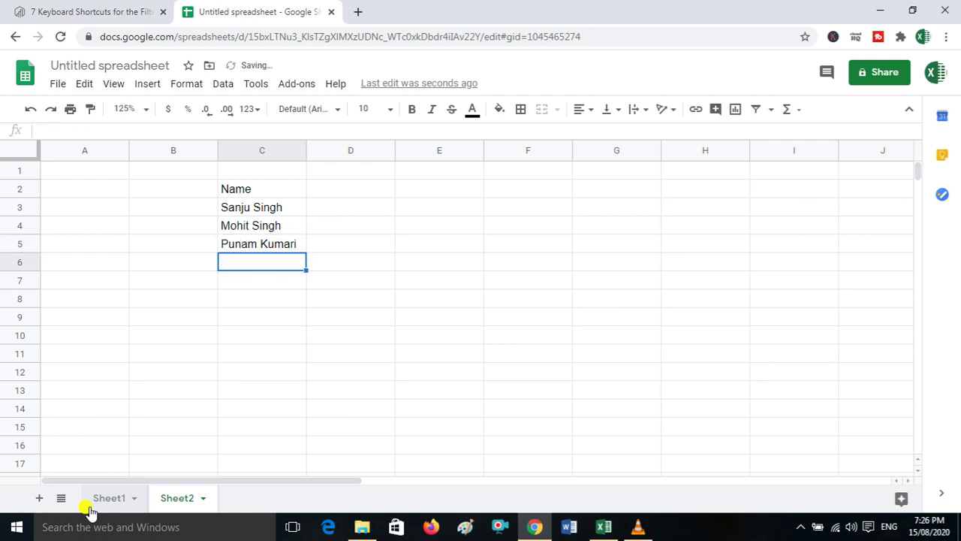
type("Pankaj Kumar")
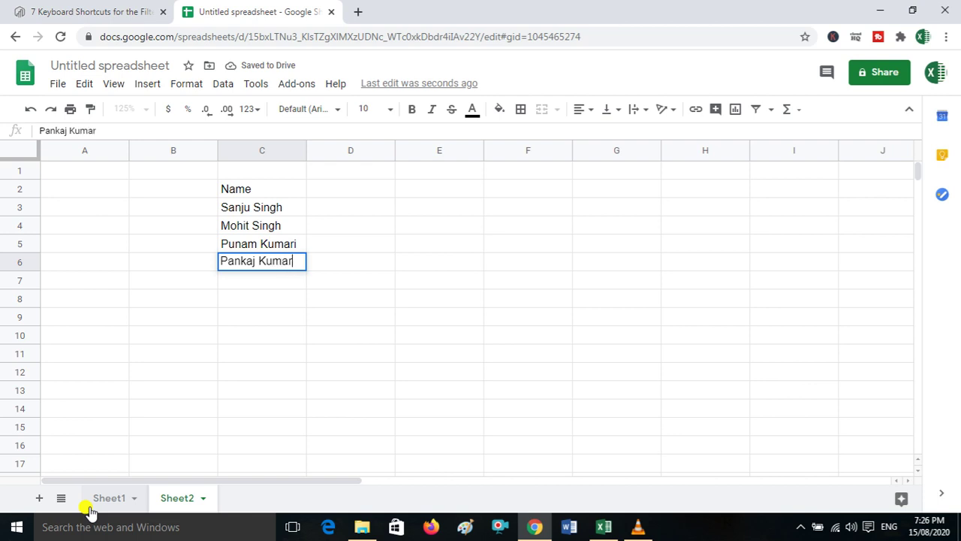
key("Return")
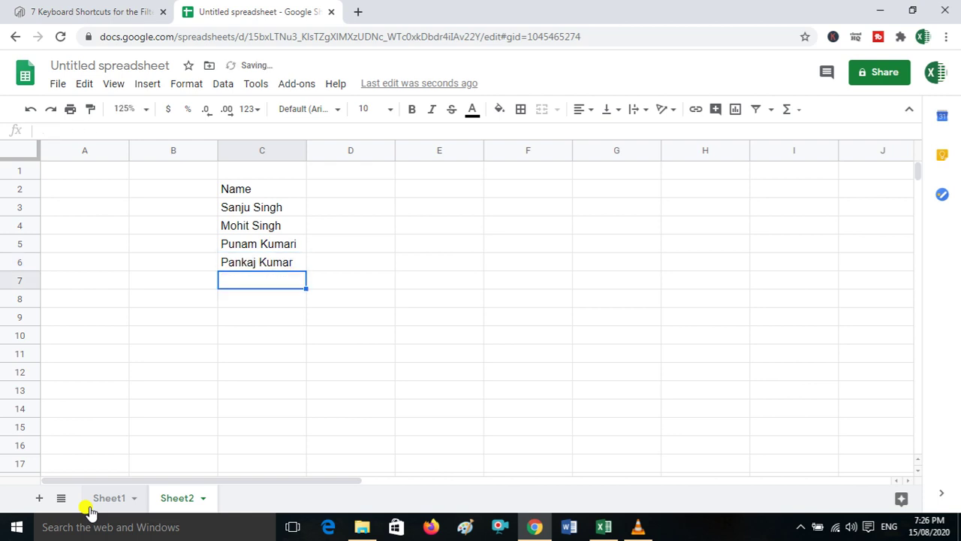
type("So")
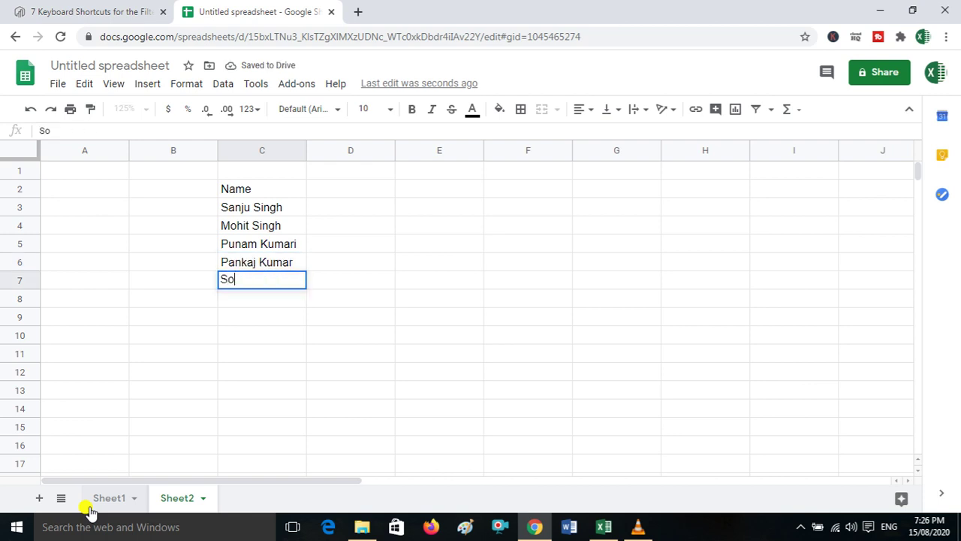
type("han ")
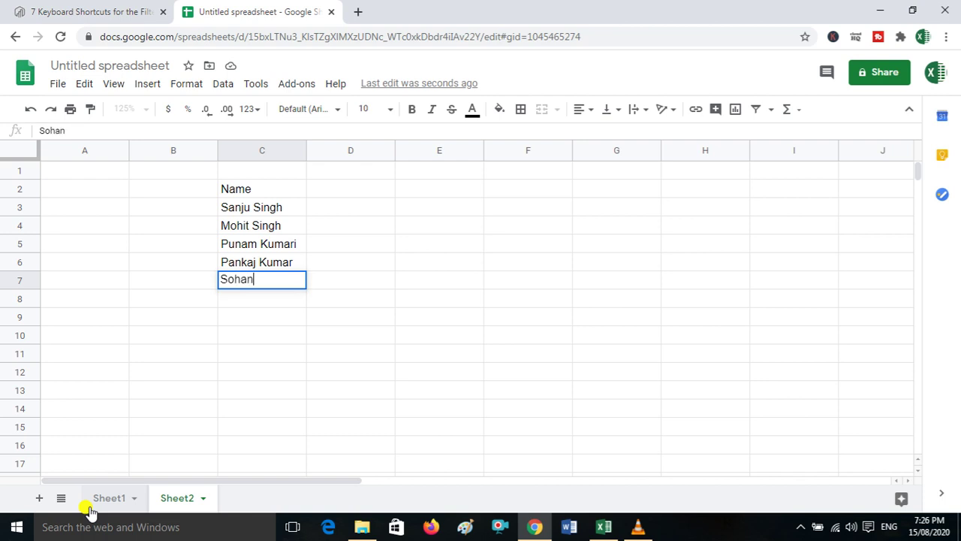
type("tiwari")
key("Return")
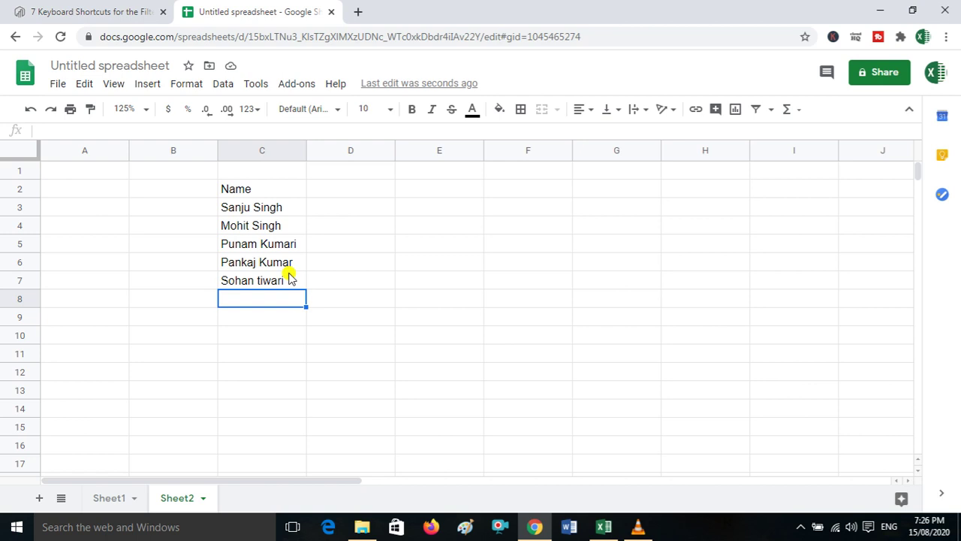
Select cell D2 and start a formula with =goo
left_click(358, 192)
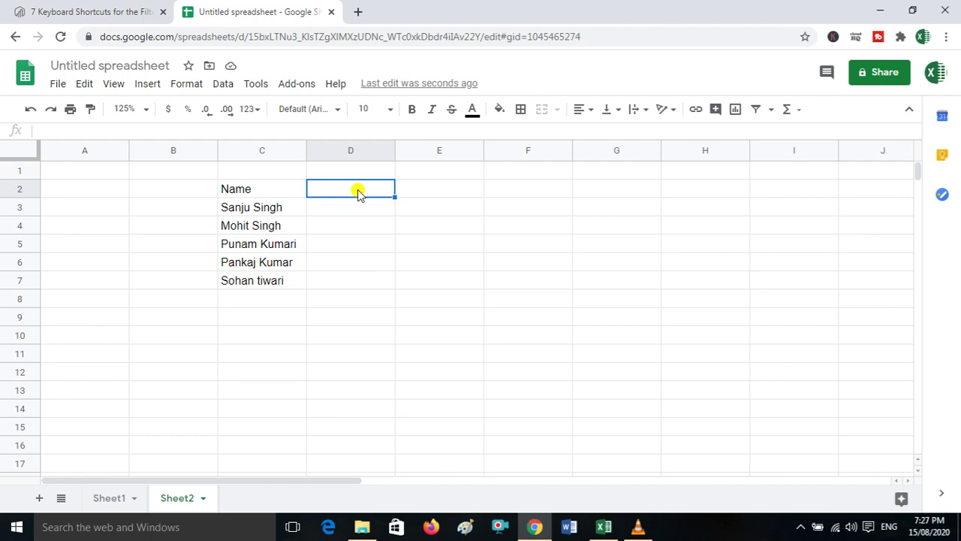
type("=")
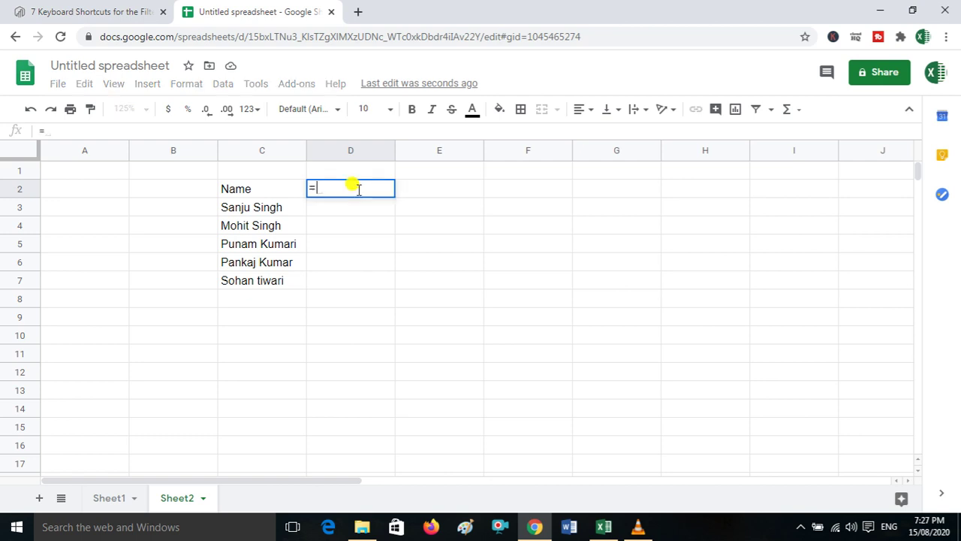
type("goo")
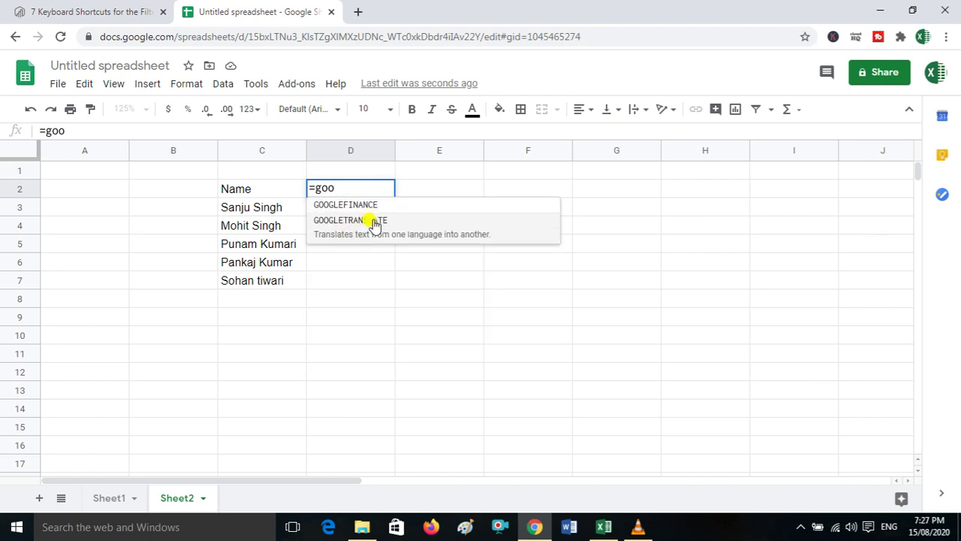
Pick GOOGLETRANSLATE from the suggestions and reference C2 as its text
left_click(374, 222)
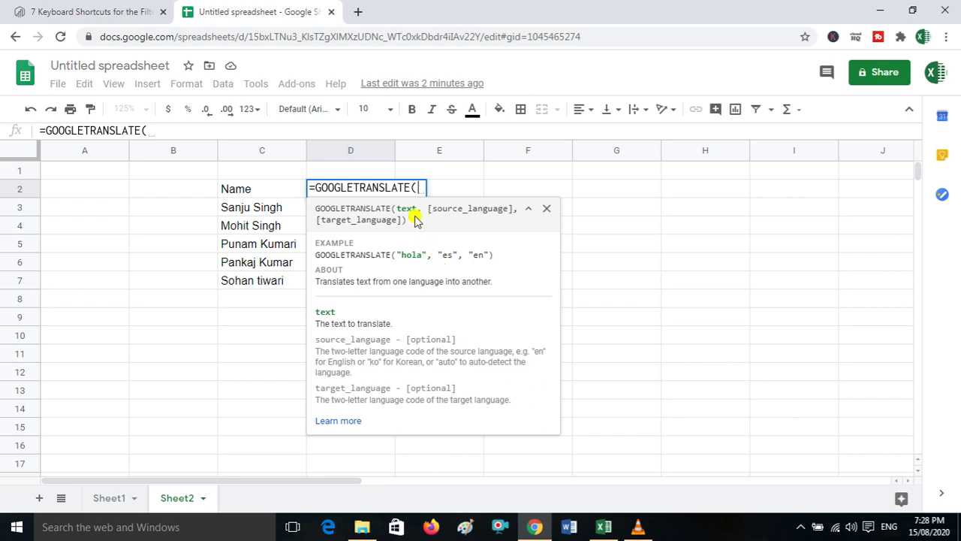
left_click(262, 190)
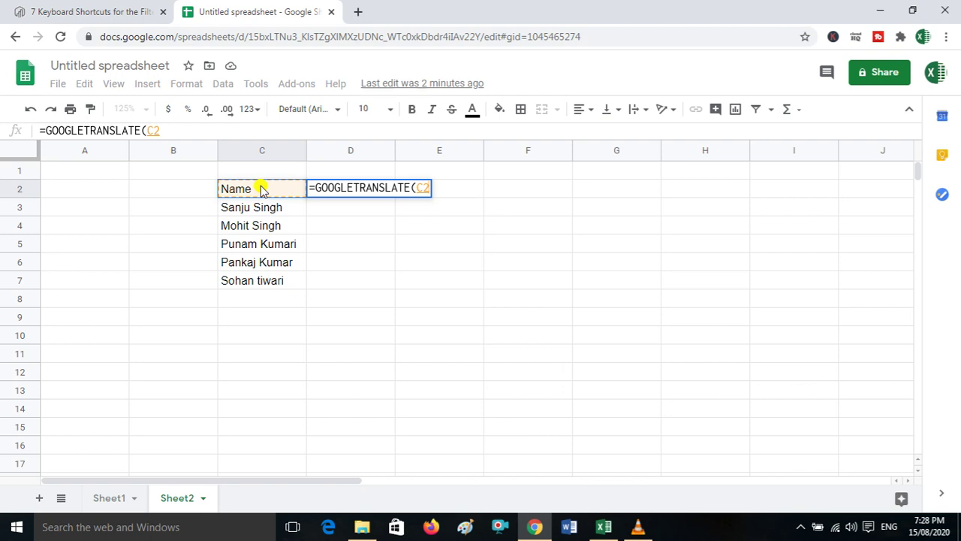
Add the source and target languages "En" and "Hi" after C2 in the GOOGLETRANSLATE formula
type(",")
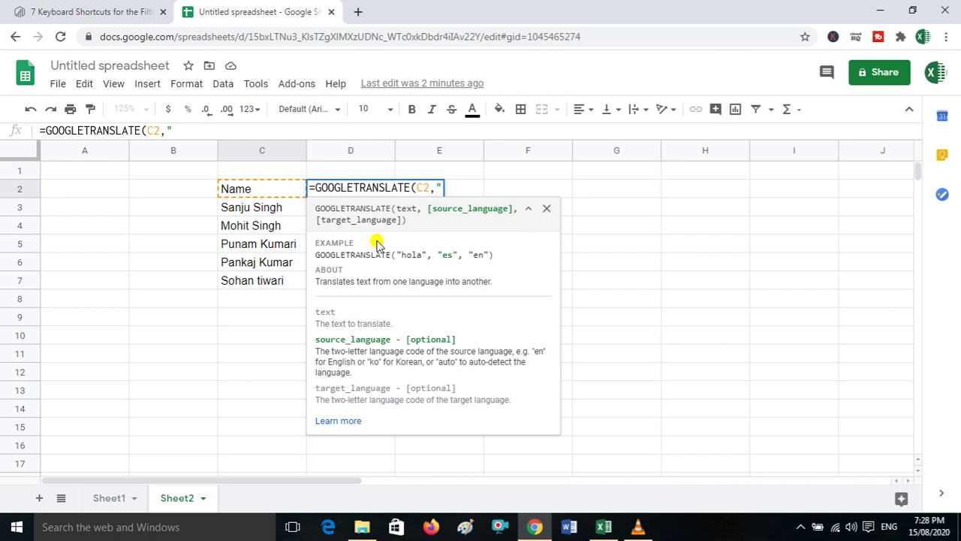
type("\"En")
type("\"")
type(",")
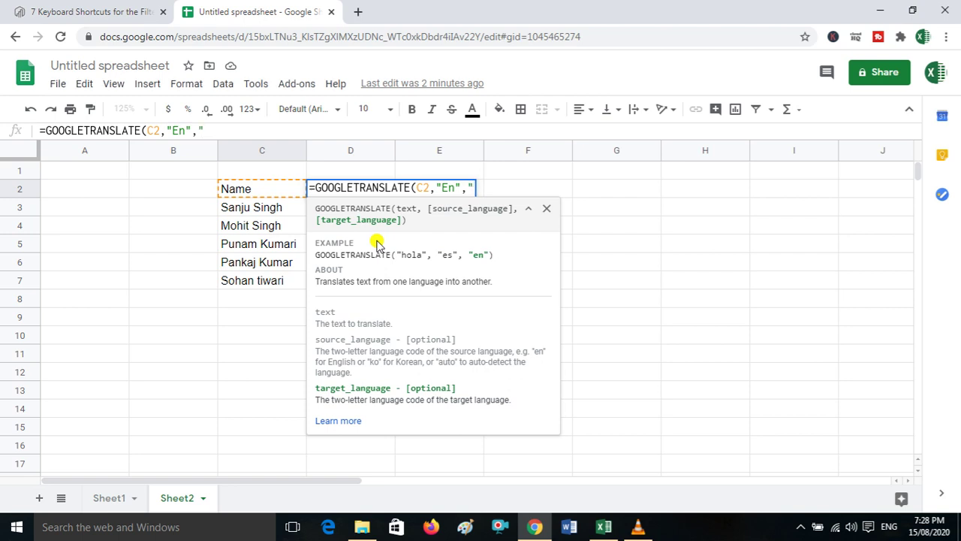
type("\"Hi")
type("\"")
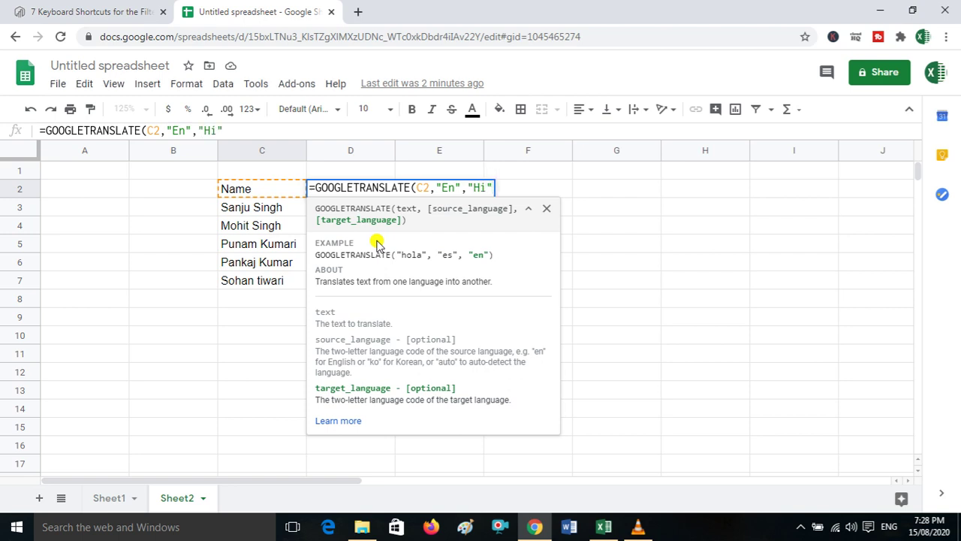
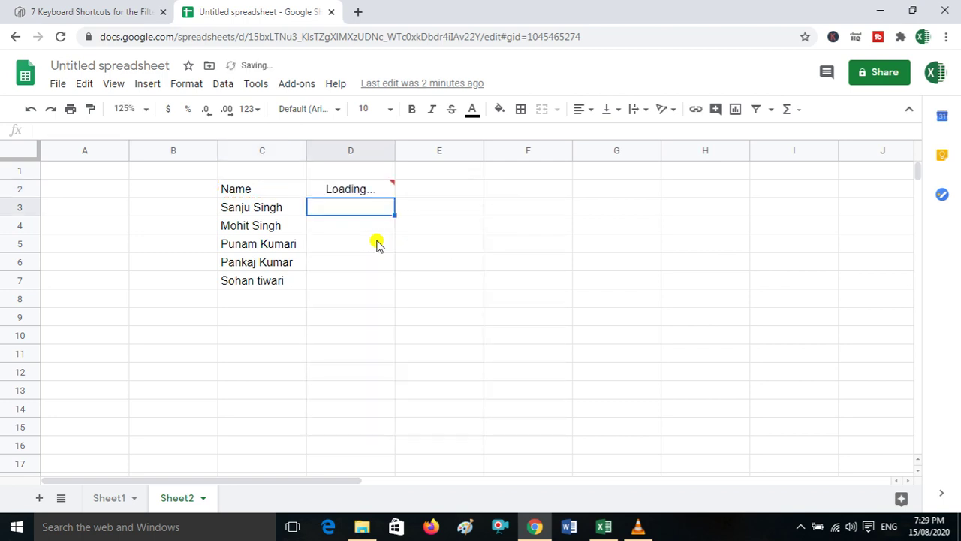
Fill =GOOGLETRANSLATE(C2,"En","Hi") from D2 down through D7 to show each name in Hindi
mouse_move(372, 196)
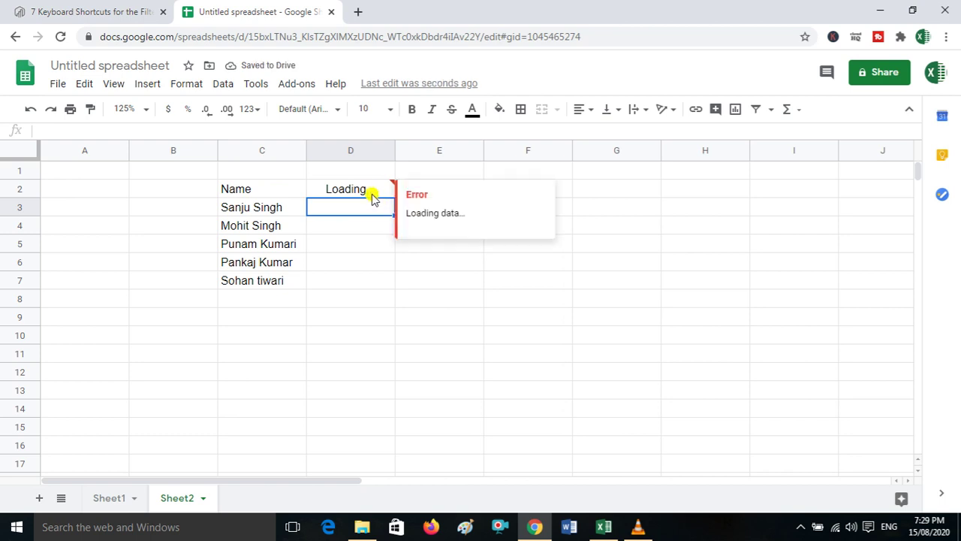
left_click(340, 259)
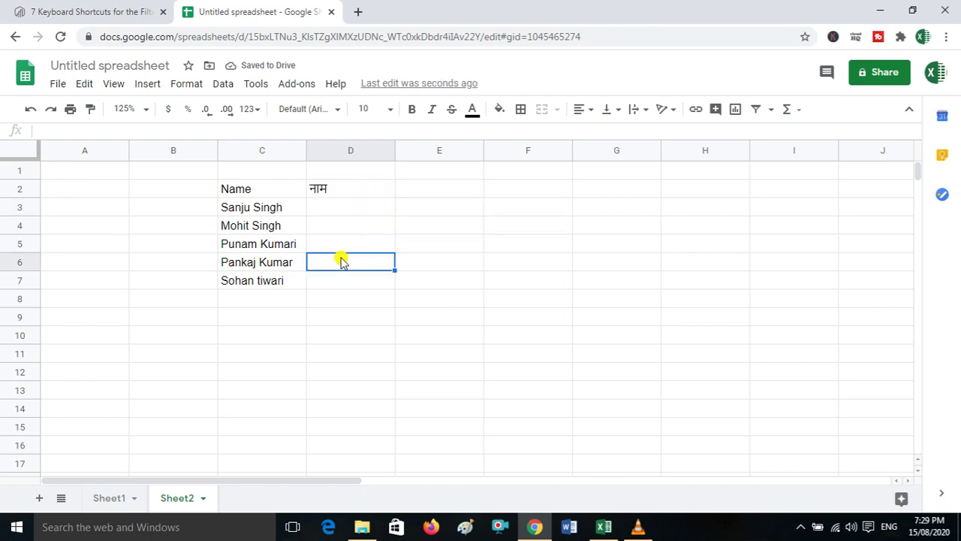
left_click(364, 194)
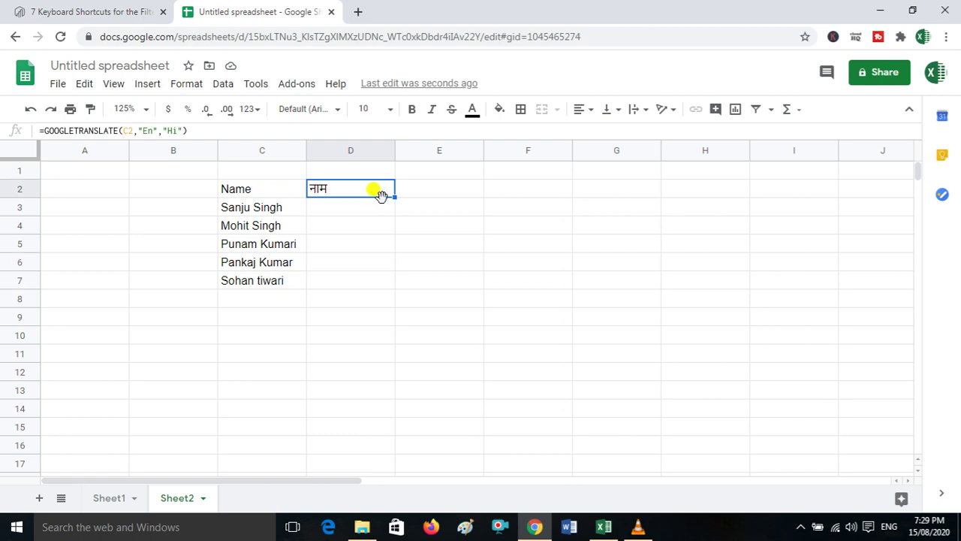
left_click_drag(395, 196, 391, 276)
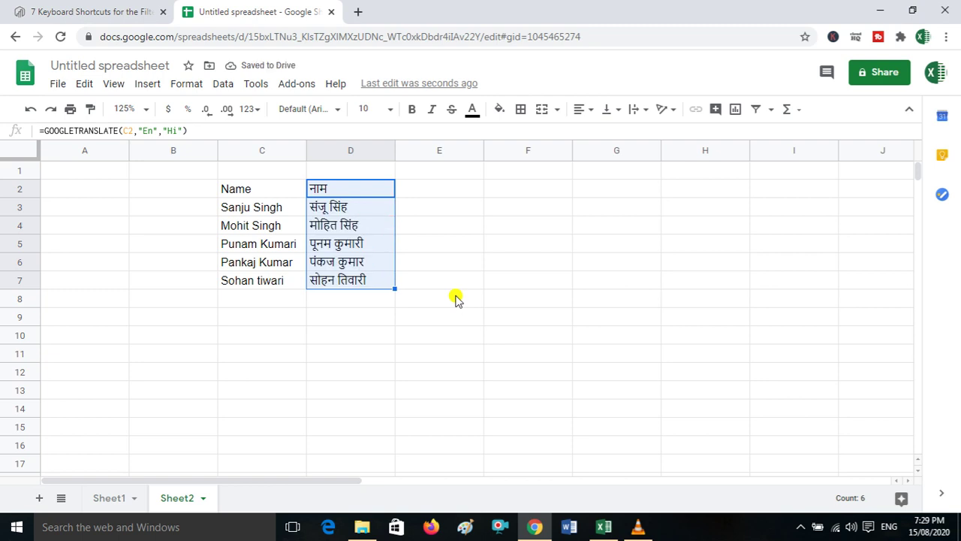
left_click(456, 299)
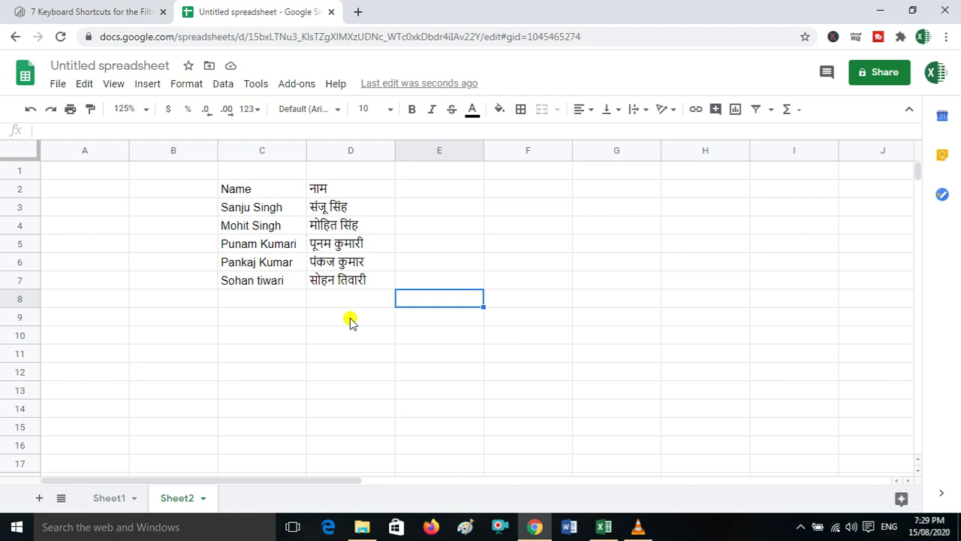
Enter a new person's full name in C9
left_click(266, 323)
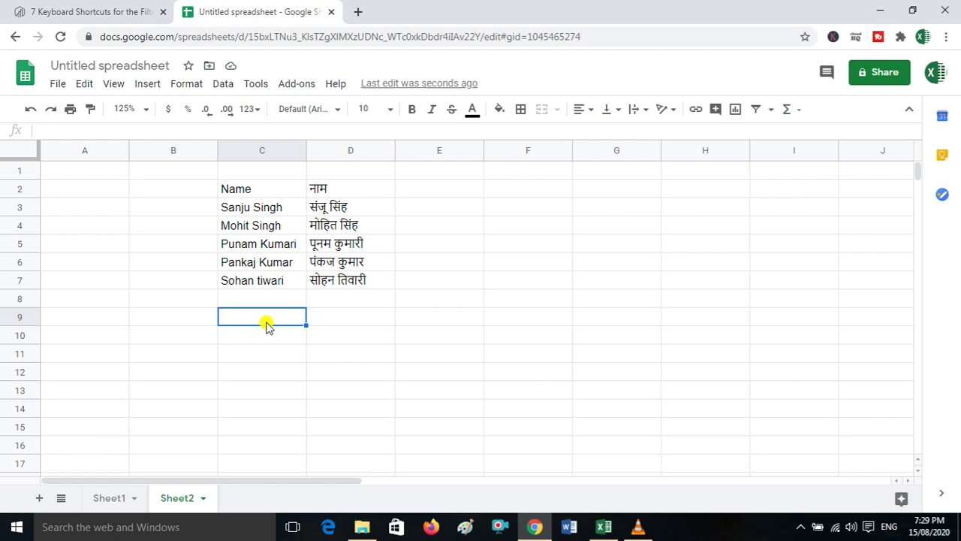
type("Mohit Jain")
left_click(328, 320)
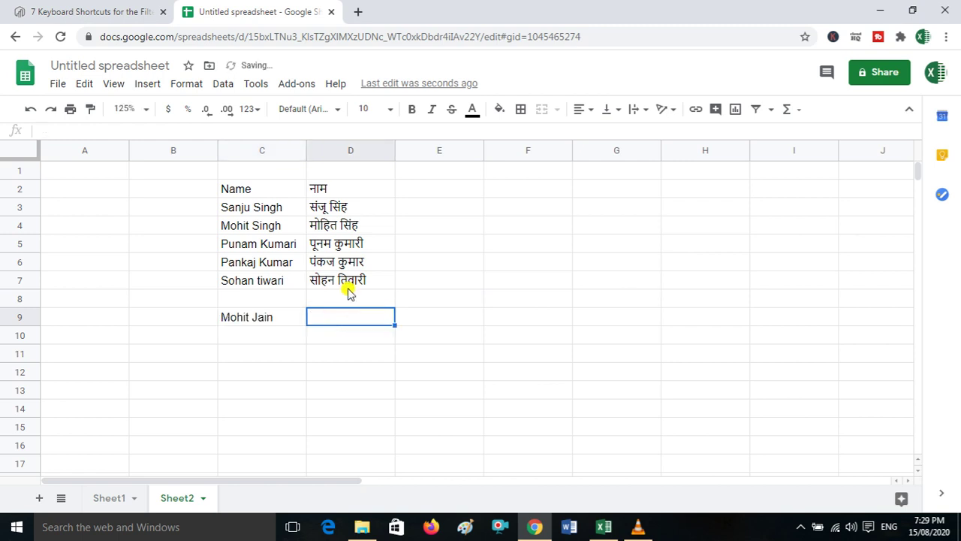
Extend the translate formula from D7 to D9, then clear the #VALUE! error in D8
left_click(360, 280)
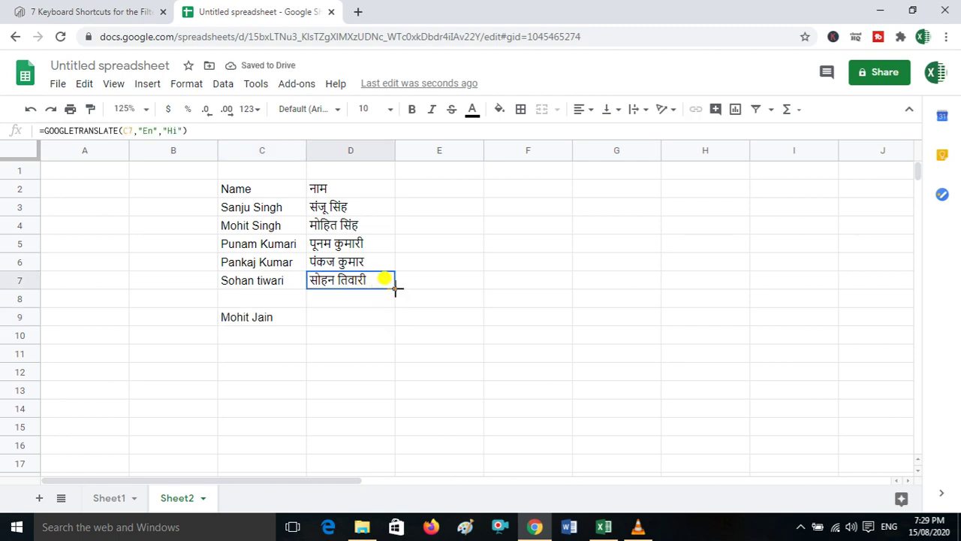
left_click_drag(395, 288, 396, 321)
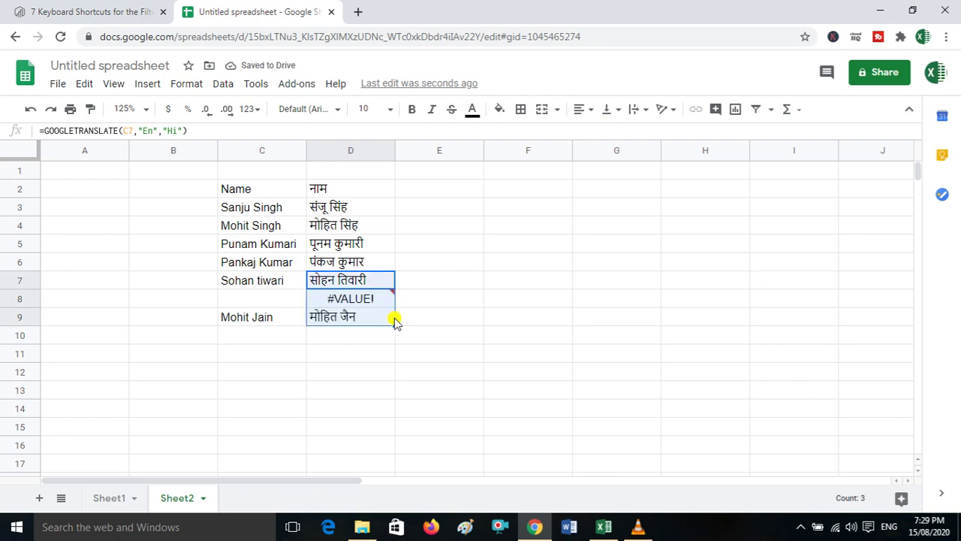
left_click(383, 302)
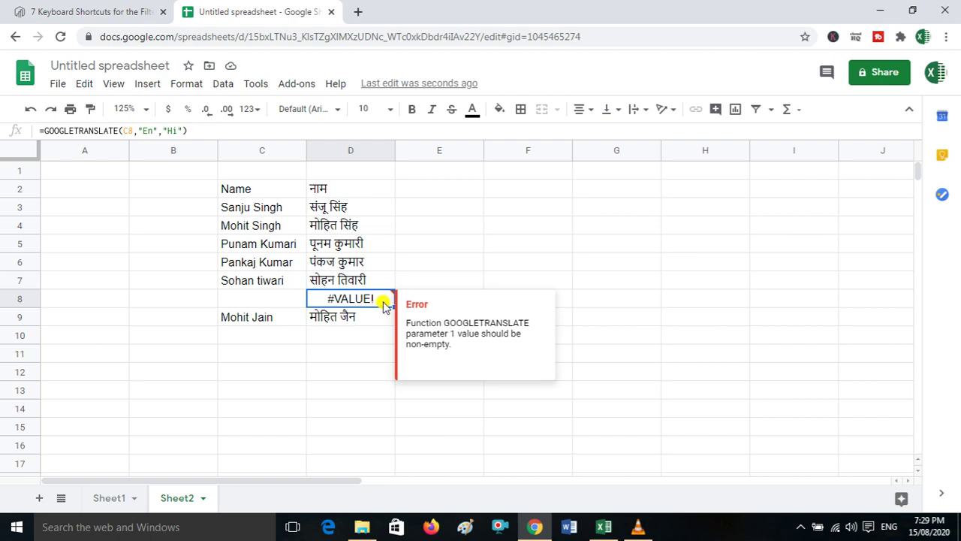
key("Delete")
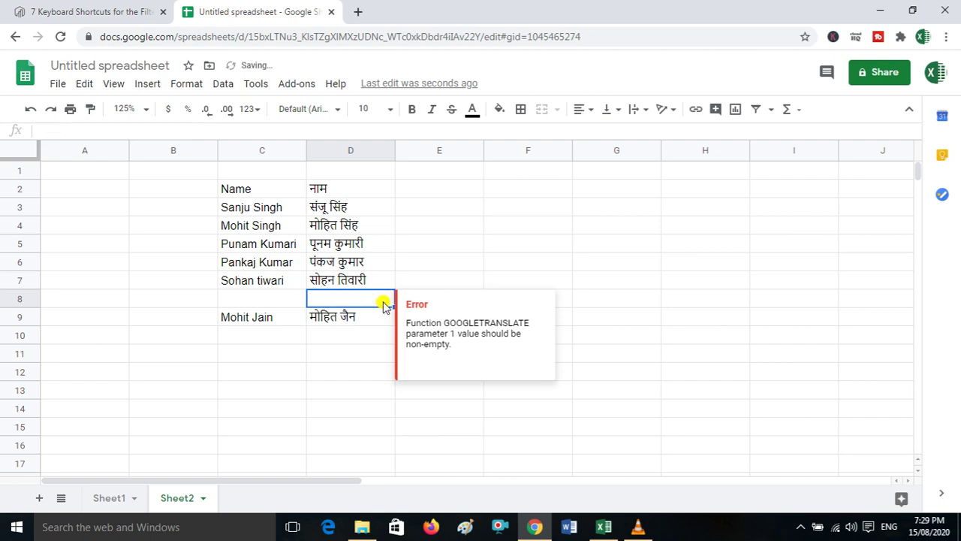
left_click(348, 370)
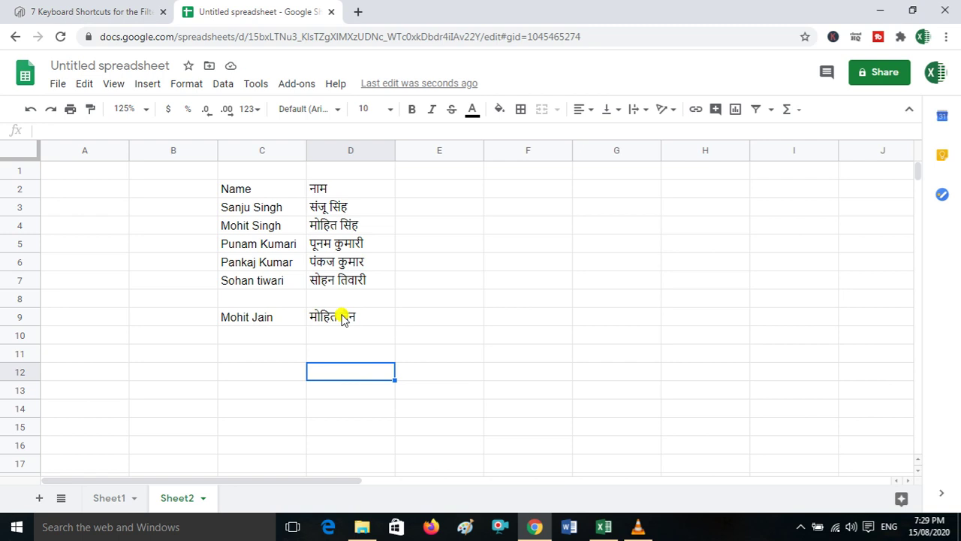
left_click(341, 316)
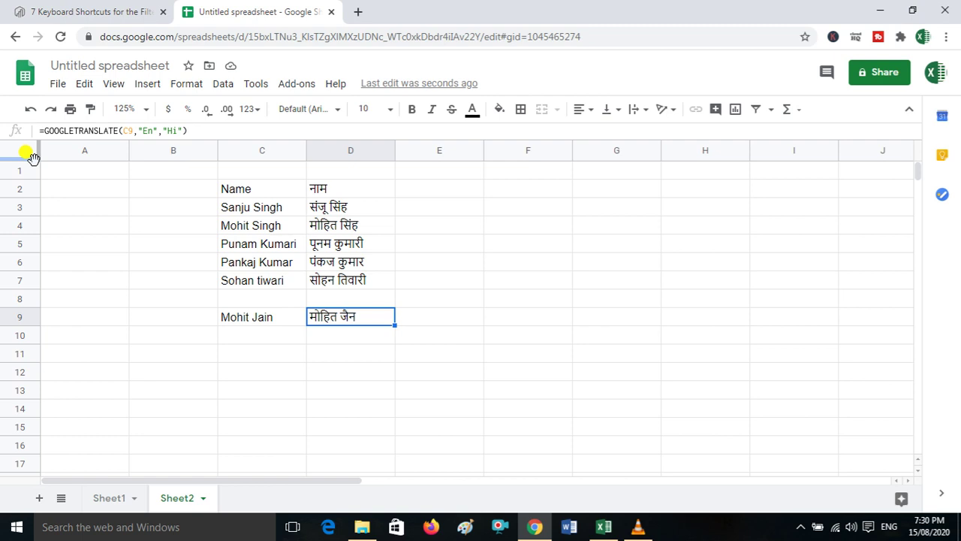
Freeze rows 1–2 so the Name header stays visible, then scroll to verify
left_click_drag(32, 156, 35, 192)
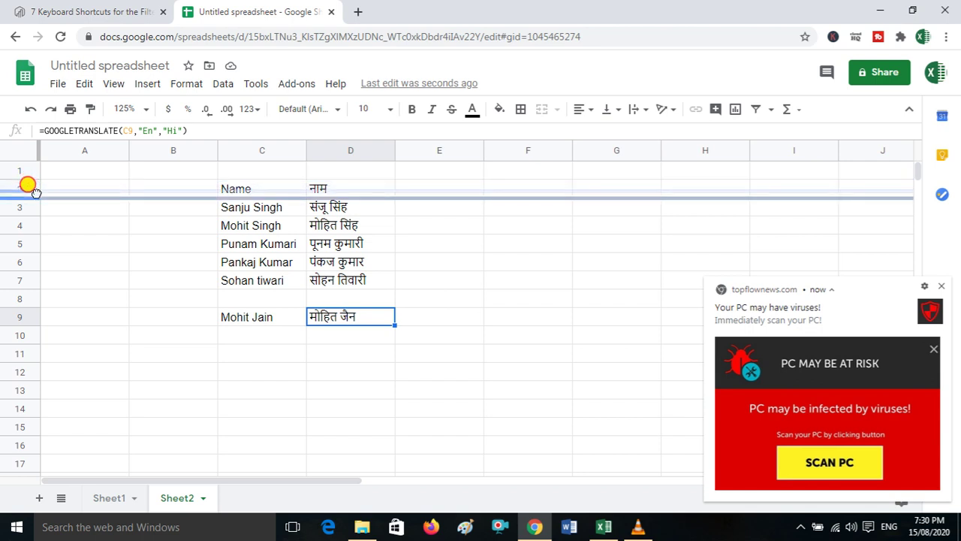
left_click_drag(36, 192, 36, 191)
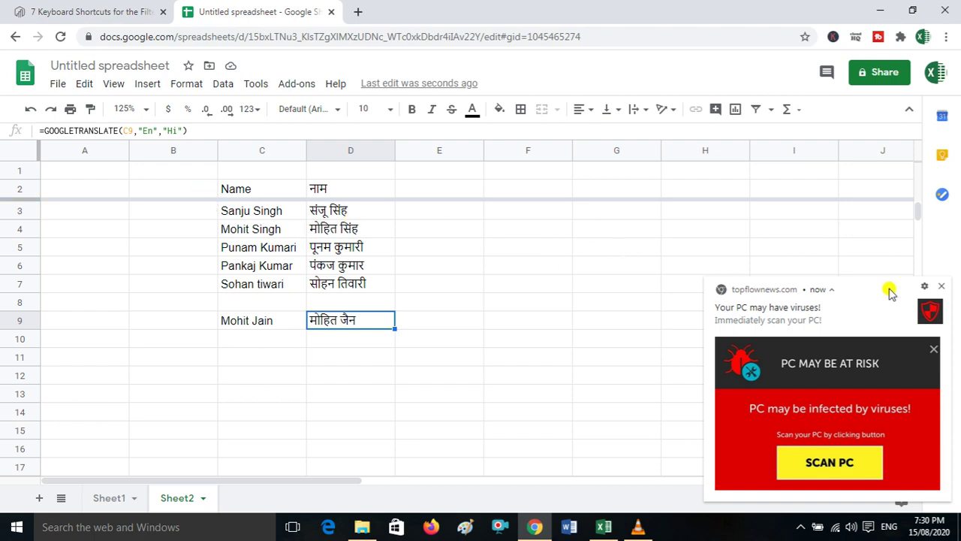
left_click(941, 287)
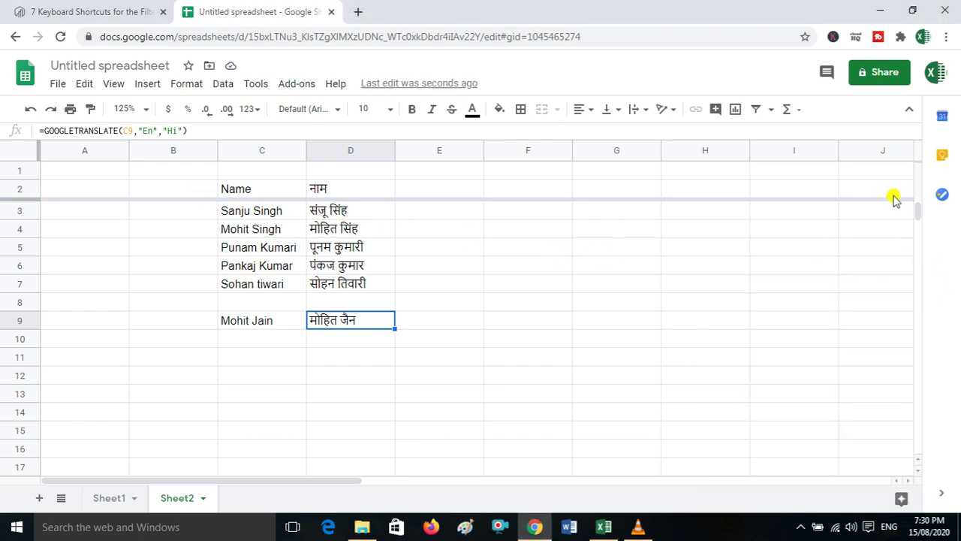
mouse_move(917, 215)
left_mouse_down()
mouse_move(918, 233)
mouse_move(917, 208)
left_mouse_up()
left_click_drag(36, 147, 209, 166)
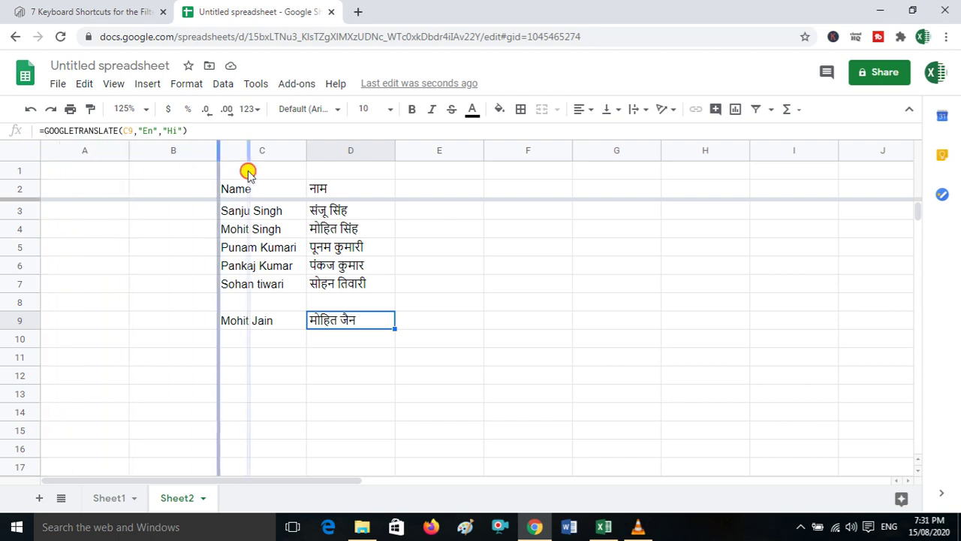
Freeze columns A–C and scroll sideways to confirm the English names stay in view
left_click_drag(208, 167, 281, 175)
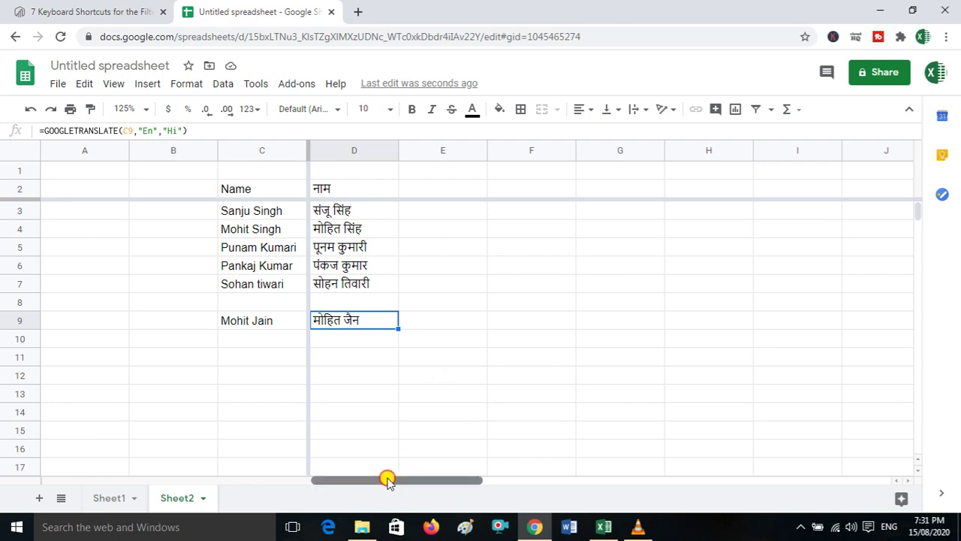
left_click(314, 478)
left_click_drag(314, 478, 526, 482)
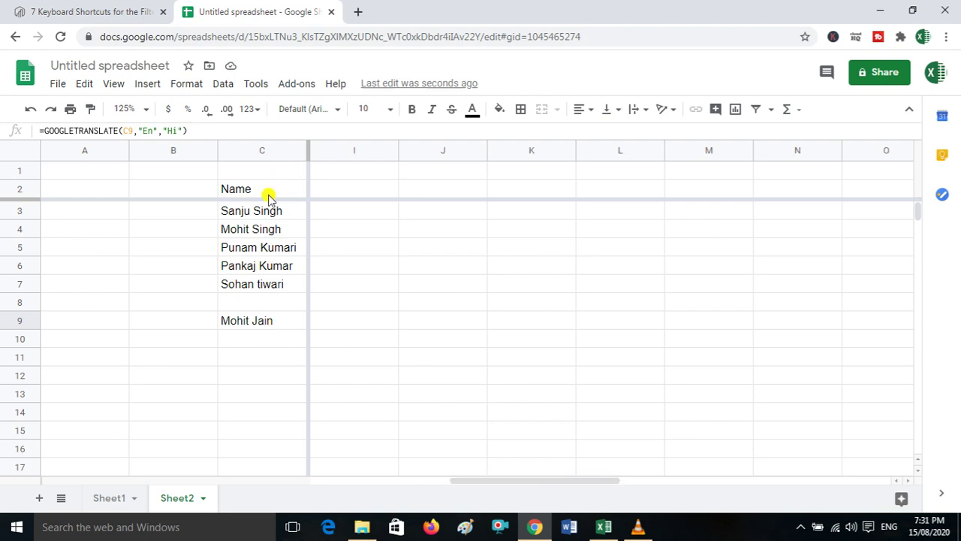
left_click_drag(472, 480, 326, 480)
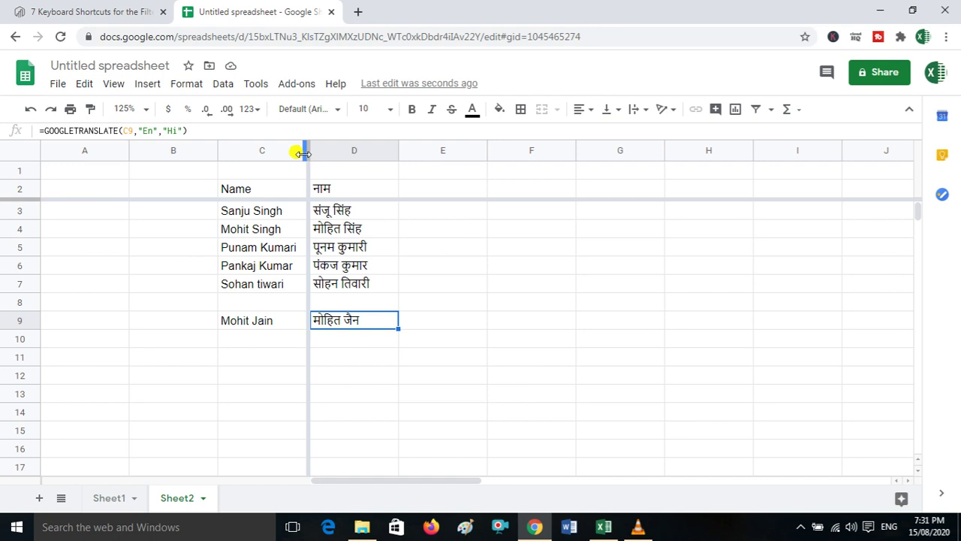
Remove the column A–C freeze and the row 1–2 freeze
left_click_drag(308, 152, 30, 183)
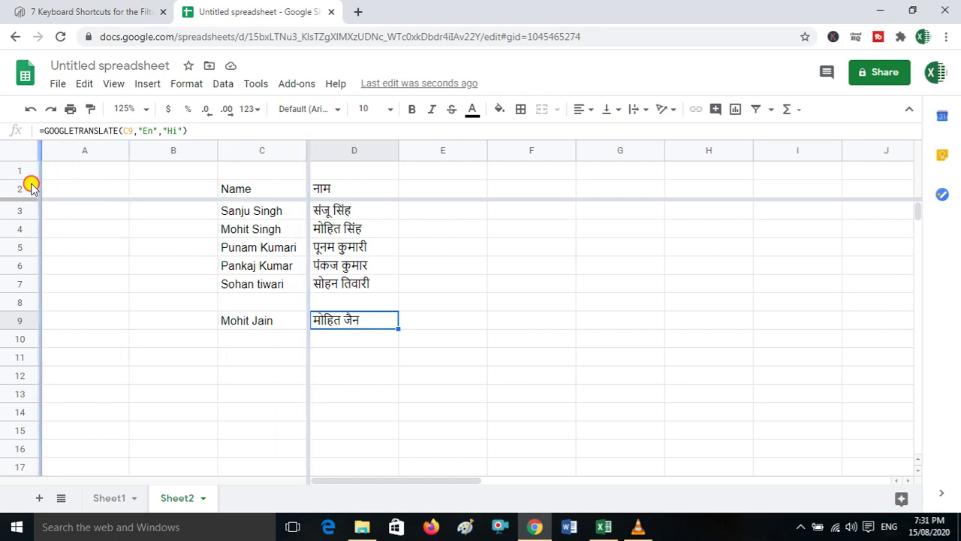
left_click_drag(31, 184, 35, 160)
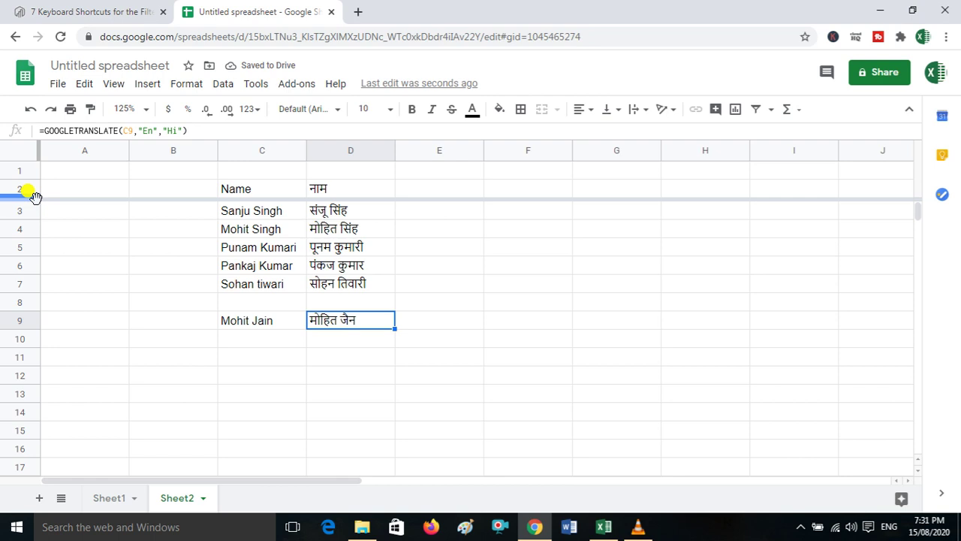
left_click_drag(34, 195, 35, 154)
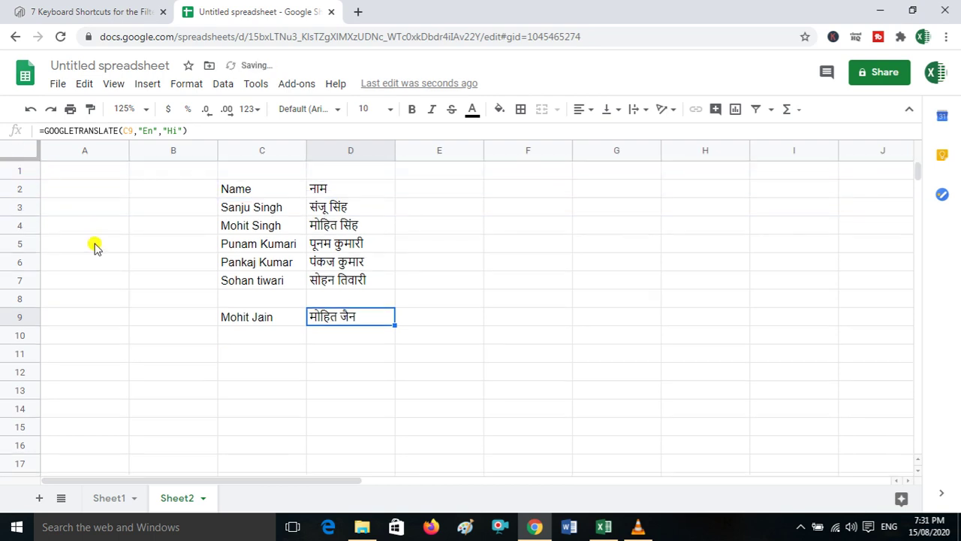